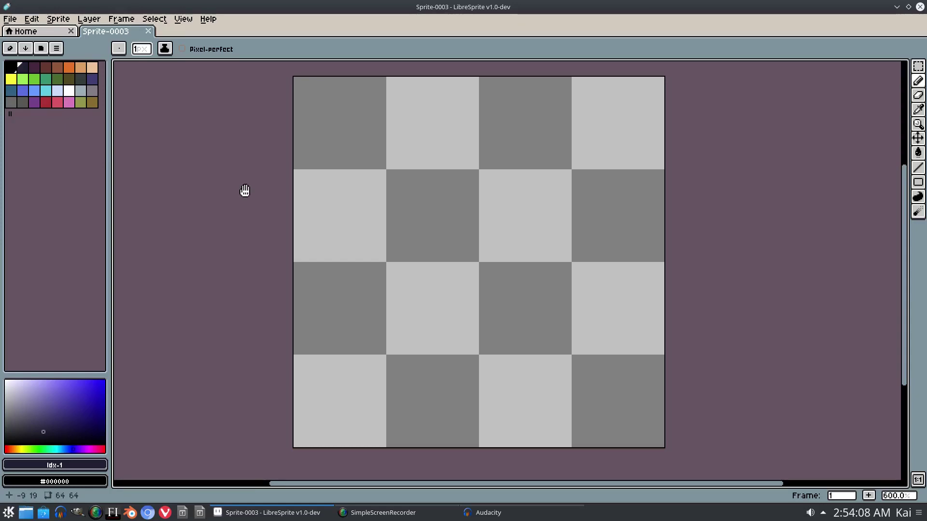
- Shrink the colour palette to a single black swatch
{"action": "left_click_drag", "start_coordinate": [244, 191], "coordinate": [246, 199]}
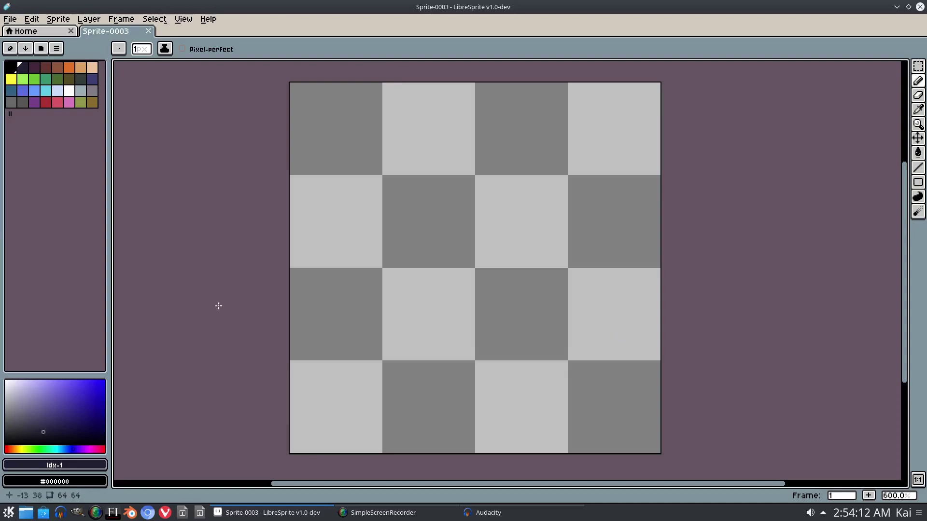
{"action": "left_click_drag", "start_coordinate": [6, 112], "coordinate": [21, 75]}
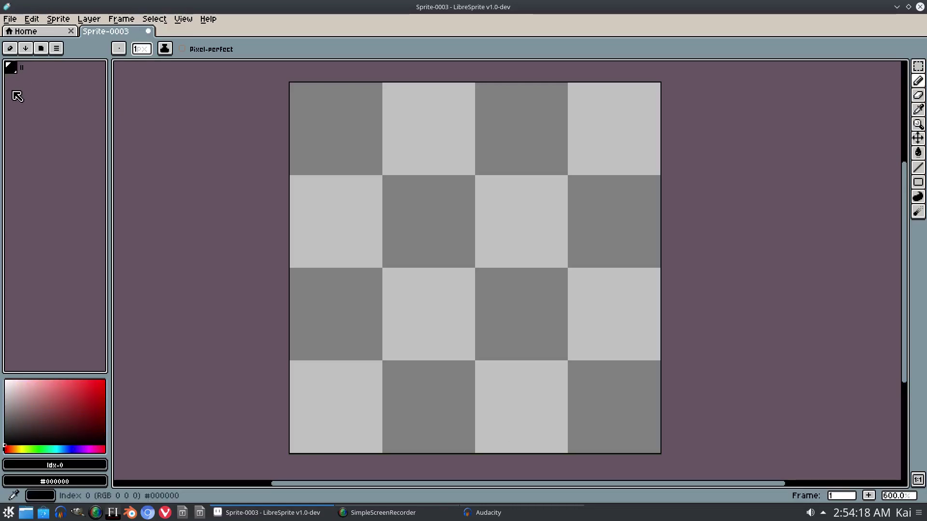
- Paint a solid black patch near the canvas centre and a pure red patch (HSB 0, 100, 100) beside it
{"action": "left_click_drag", "start_coordinate": [100, 437], "coordinate": [122, 464]}
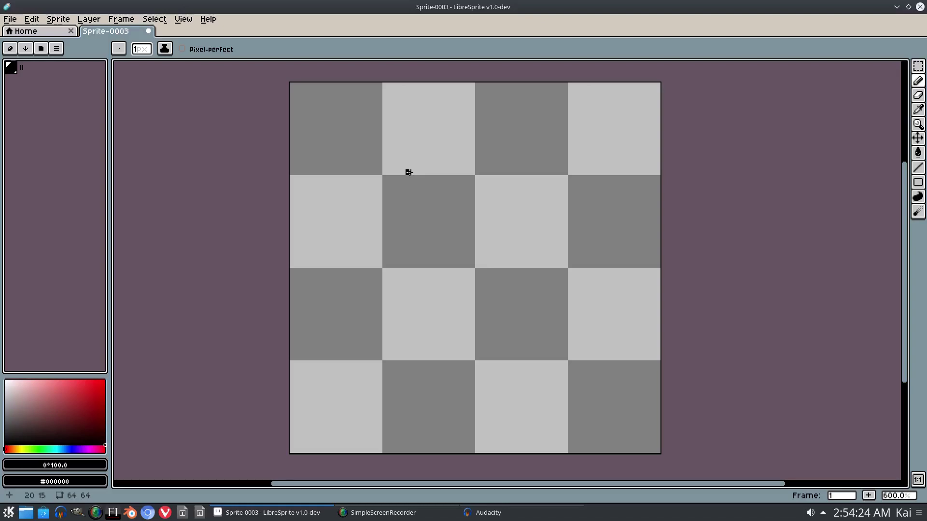
{"action": "mouse_move", "coordinate": [408, 190]}
{"action": "left_mouse_down"}
{"action": "mouse_move", "coordinate": [441, 170]}
{"action": "mouse_move", "coordinate": [437, 275]}
{"action": "left_mouse_up"}
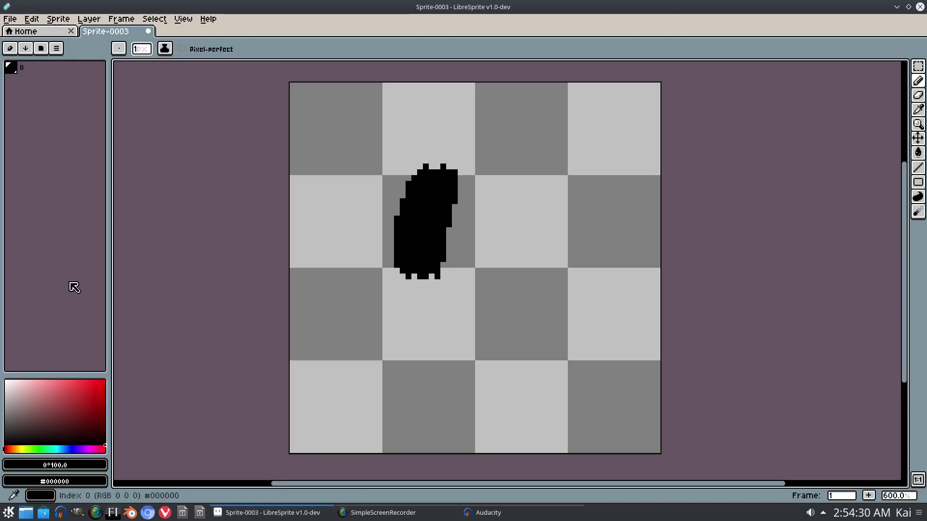
{"action": "left_click", "coordinate": [105, 381]}
{"action": "left_click_drag", "start_coordinate": [466, 180], "coordinate": [448, 271]}
{"action": "left_click_drag", "start_coordinate": [452, 209], "coordinate": [470, 185]}
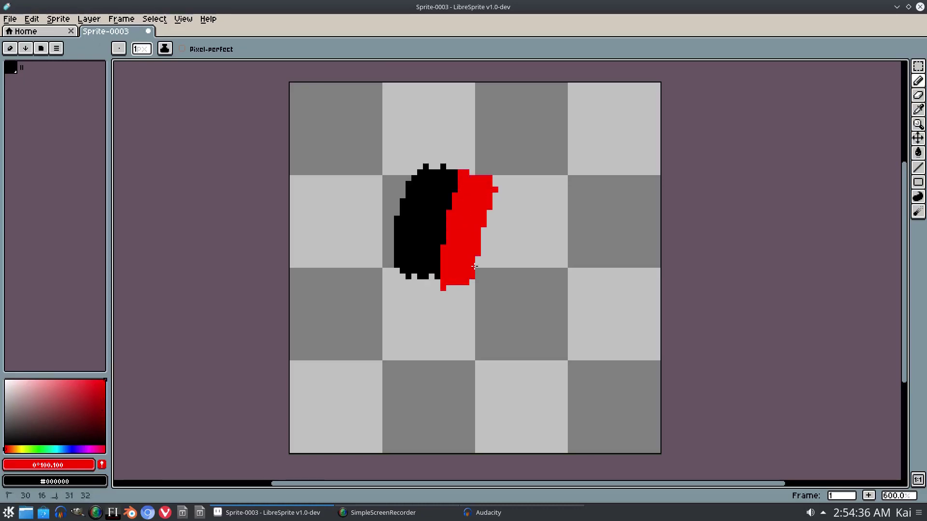
{"action": "left_click_drag", "start_coordinate": [473, 272], "coordinate": [483, 265]}
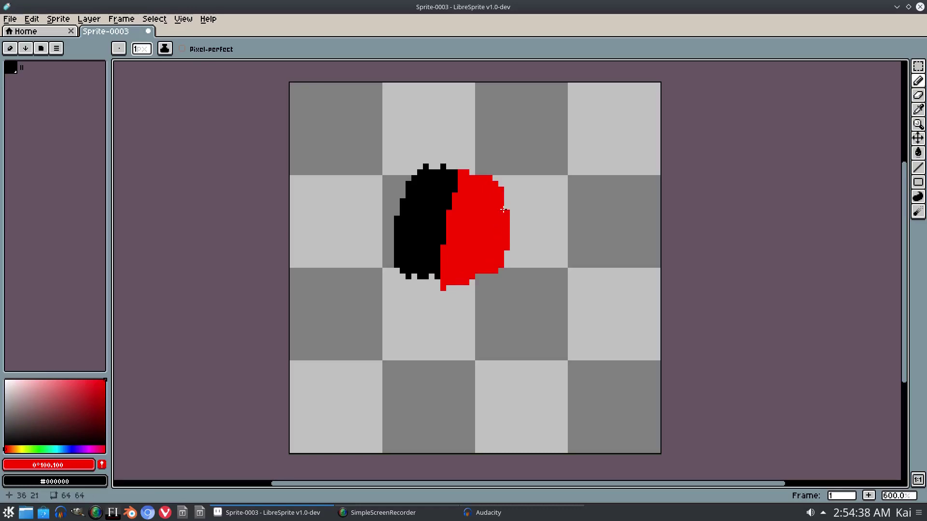
- Paint a short yellow stroke (HSB 62, 100, 100) along the red patch's outer edge, and pick a bright blue (HSB 227, 100, 100)
{"action": "left_click", "coordinate": [22, 449]}
{"action": "left_click_drag", "start_coordinate": [508, 261], "coordinate": [504, 247]}
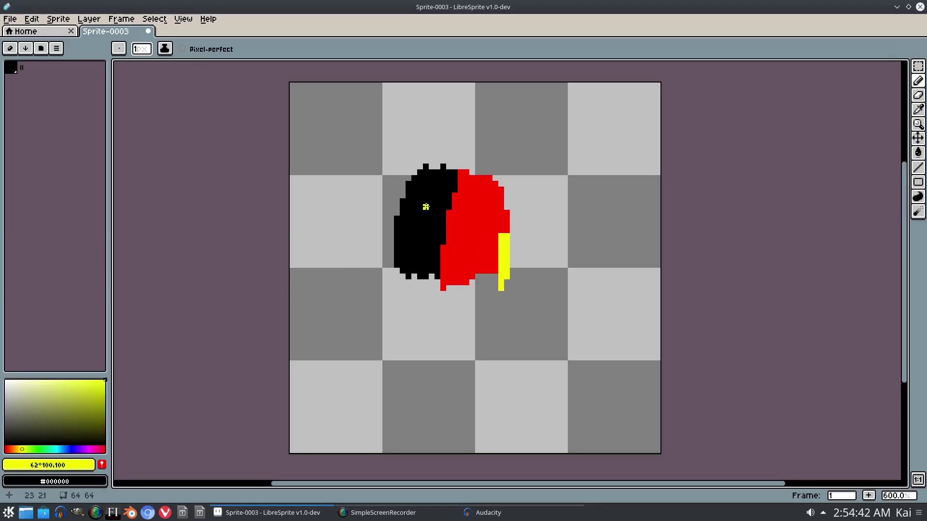
{"action": "left_click", "coordinate": [68, 450]}
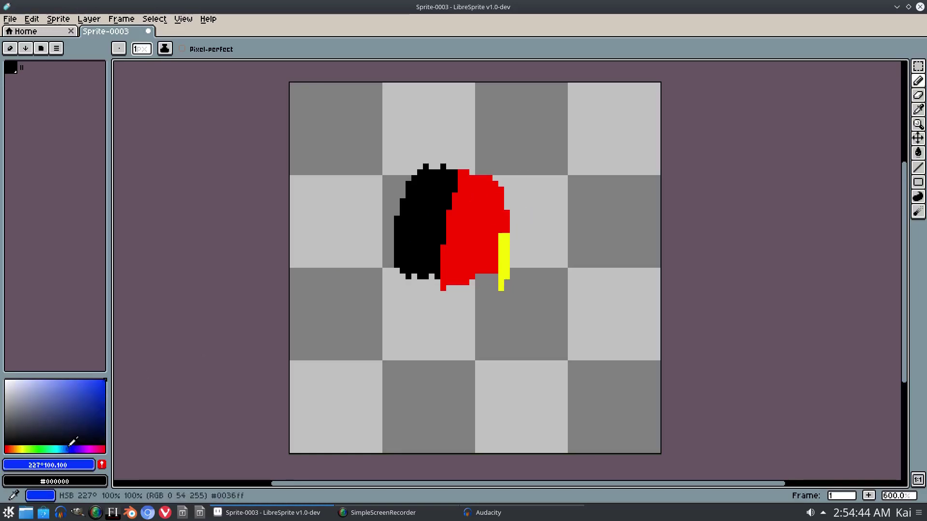
{"action": "mouse_move", "coordinate": [599, 167]}
{"action": "left_mouse_down"}
{"action": "mouse_move", "coordinate": [568, 214]}
{"action": "mouse_move", "coordinate": [612, 226]}
{"action": "mouse_move", "coordinate": [611, 237]}
{"action": "left_mouse_up"}
- Undo all the test strokes on the canvas
{"action": "key", "text": "ctrl+z"}
{"action": "key", "text": "ctrl+z"}
{"action": "key", "text": "ctrl+z"}
{"action": "key", "text": "ctrl+z"}
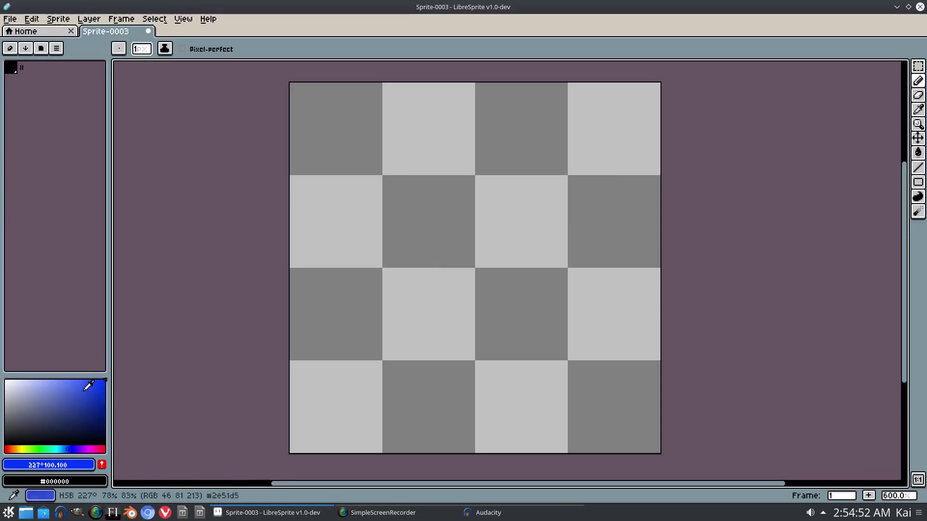
- Paint a dark grey stroke (#262626) near the canvas centre and an overlapping dark purple patch (HSB 279, 29, 20)
{"action": "left_click", "coordinate": [6, 449]}
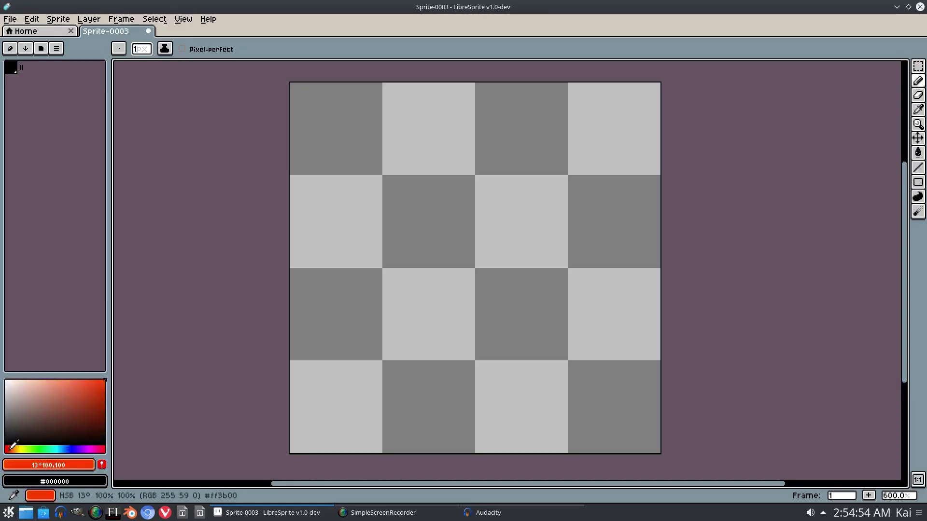
{"action": "left_click_drag", "start_coordinate": [91, 436], "coordinate": [9, 438]}
{"action": "left_click", "coordinate": [5, 436]}
{"action": "mouse_move", "coordinate": [450, 178]}
{"action": "left_mouse_down"}
{"action": "mouse_move", "coordinate": [425, 232]}
{"action": "mouse_move", "coordinate": [464, 171]}
{"action": "mouse_move", "coordinate": [468, 178]}
{"action": "left_mouse_up"}
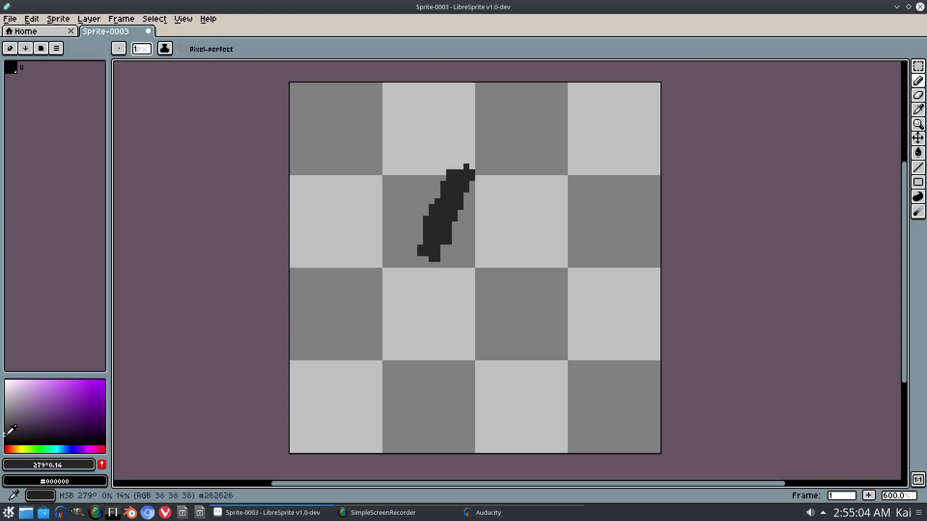
{"action": "left_click", "coordinate": [33, 430]}
{"action": "mouse_move", "coordinate": [468, 212]}
{"action": "left_mouse_down"}
{"action": "mouse_move", "coordinate": [457, 229]}
{"action": "mouse_move", "coordinate": [476, 210]}
{"action": "mouse_move", "coordinate": [462, 290]}
{"action": "mouse_move", "coordinate": [469, 283]}
{"action": "mouse_move", "coordinate": [481, 305]}
{"action": "left_mouse_up"}
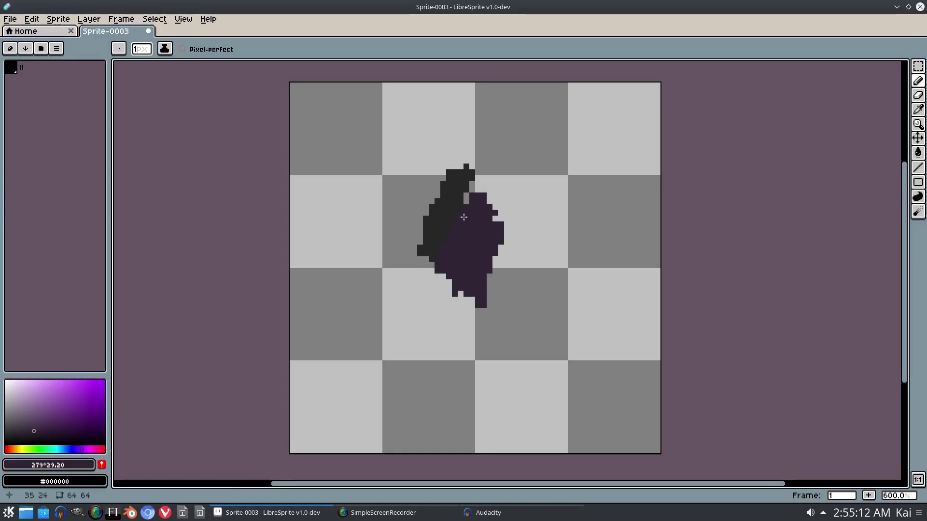
- Compare the grey and purple patches up close, and clear them from the canvas
{"action": "scroll", "coordinate": [496, 223], "scroll_direction": "up", "scroll_amount": 5}
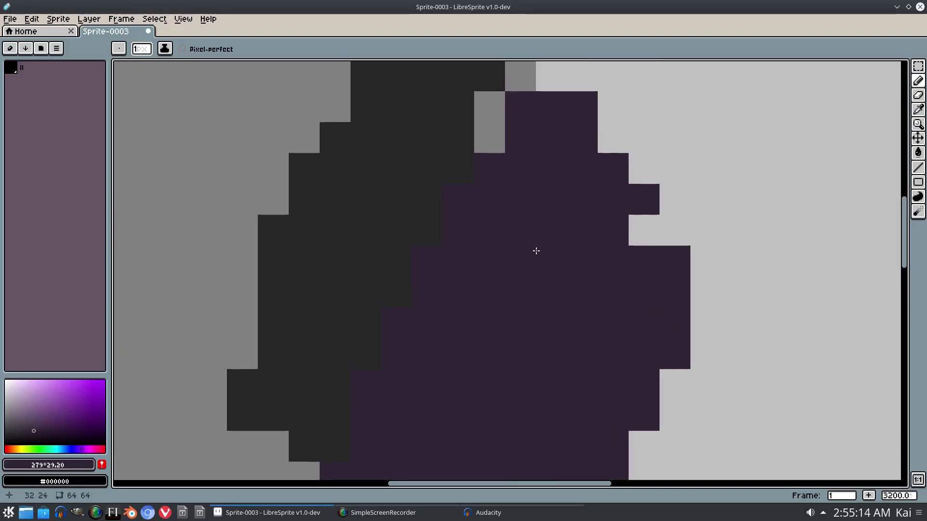
{"action": "left_click_drag", "start_coordinate": [536, 251], "coordinate": [574, 258]}
{"action": "left_click_drag", "start_coordinate": [547, 290], "coordinate": [521, 239]}
{"action": "scroll", "coordinate": [475, 260], "scroll_direction": "down", "scroll_amount": 6}
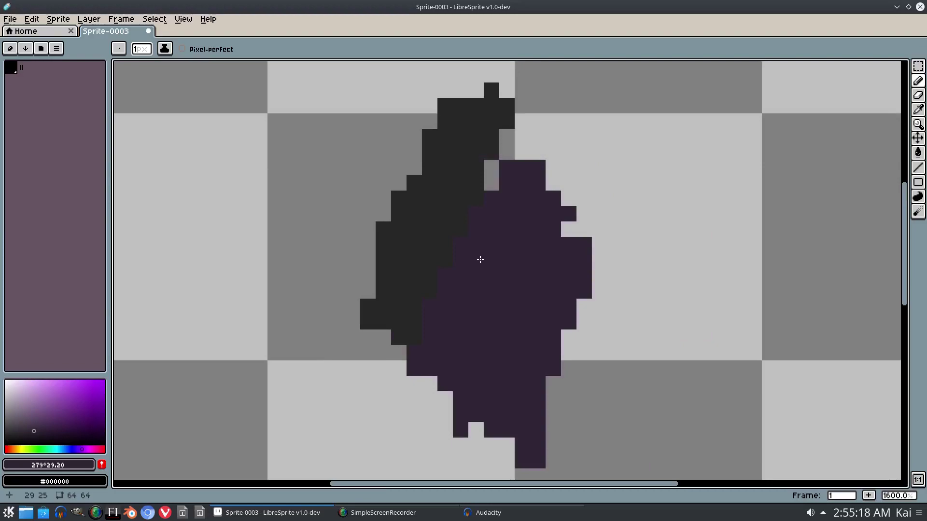
{"action": "scroll", "coordinate": [466, 258], "scroll_direction": "up", "scroll_amount": 1}
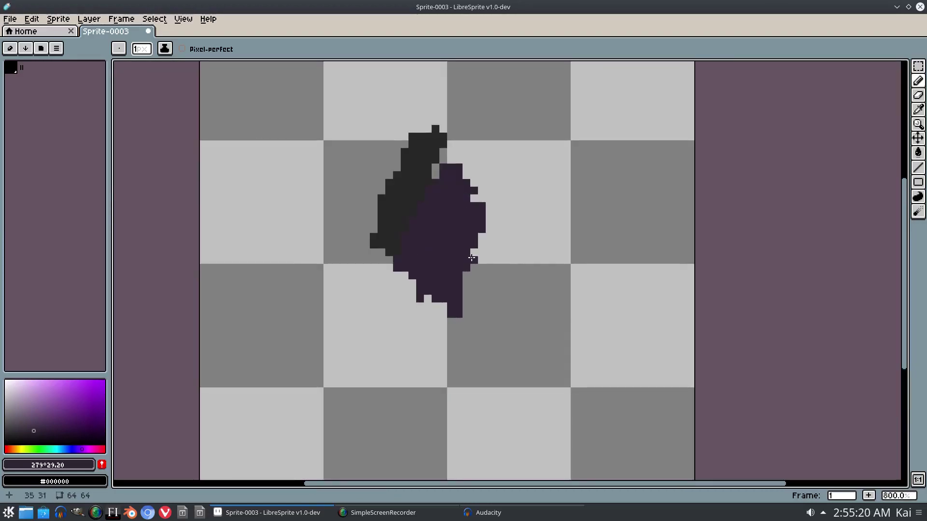
{"action": "left_click_drag", "start_coordinate": [366, 329], "coordinate": [338, 289]}
{"action": "key", "text": "Delete"}
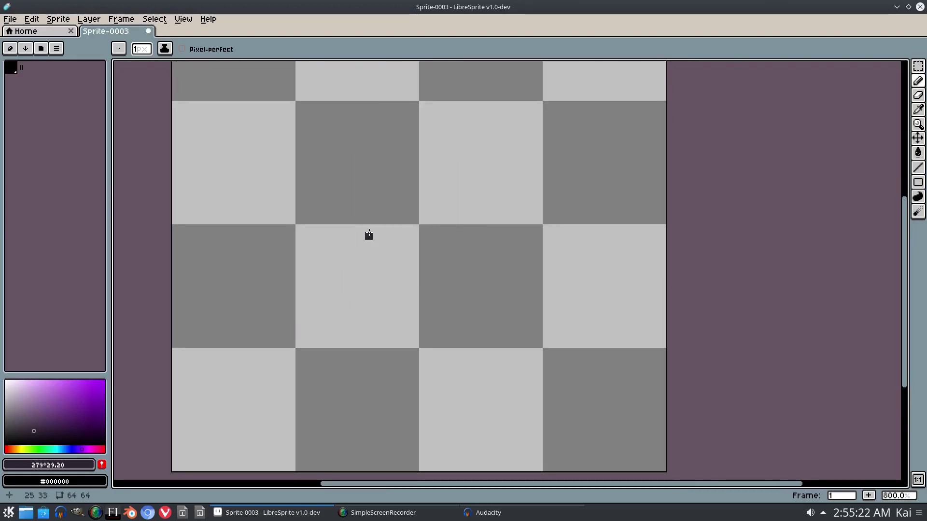
- Outline a small side-profile character in dark purple with a boxy head, a protruding nose and two vertical body lines
{"action": "left_click_drag", "start_coordinate": [376, 193], "coordinate": [378, 198]}
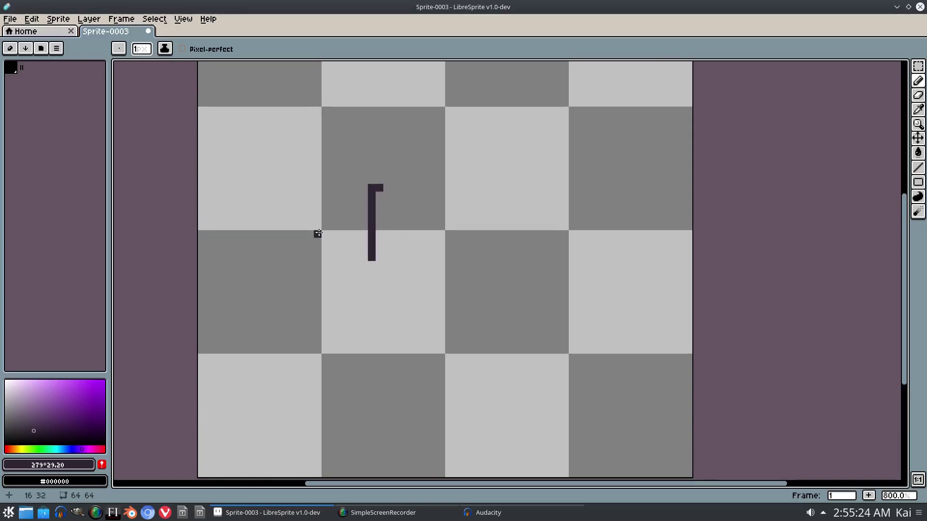
{"action": "key", "text": "ctrl+z"}
{"action": "left_click_drag", "start_coordinate": [272, 179], "coordinate": [269, 251]}
{"action": "mouse_move", "coordinate": [276, 183]}
{"action": "left_mouse_down"}
{"action": "mouse_move", "coordinate": [318, 177]}
{"action": "mouse_move", "coordinate": [332, 220]}
{"action": "mouse_move", "coordinate": [340, 212]}
{"action": "mouse_move", "coordinate": [327, 232]}
{"action": "left_mouse_up"}
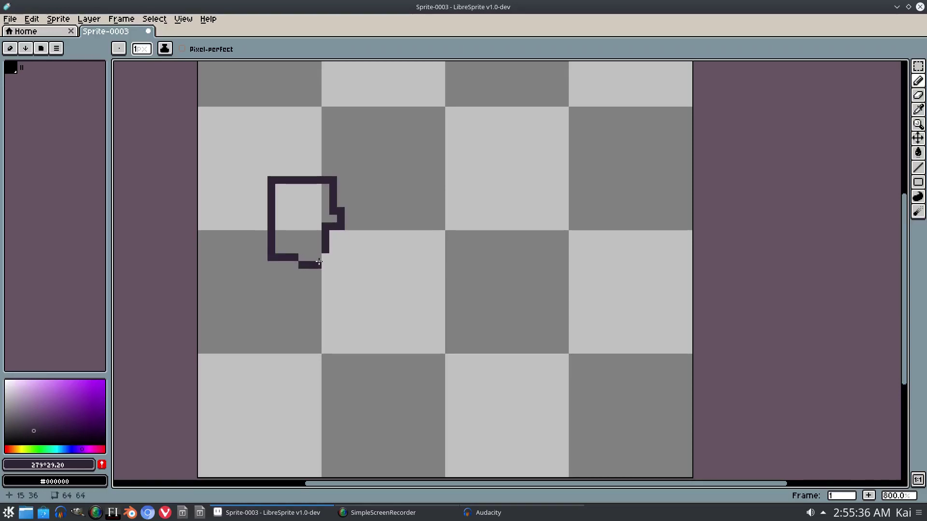
{"action": "left_click_drag", "start_coordinate": [264, 265], "coordinate": [256, 319]}
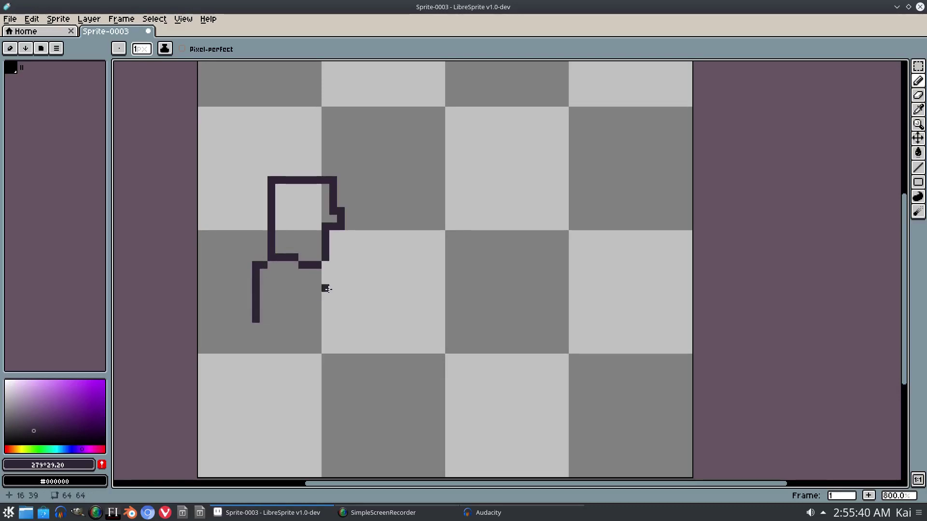
{"action": "left_click_drag", "start_coordinate": [335, 265], "coordinate": [333, 319]}
- Round off the head outline by erasing its upper corner pixel above the nose
{"action": "key", "text": "space"}
{"action": "left_click_drag", "start_coordinate": [323, 259], "coordinate": [308, 278]}
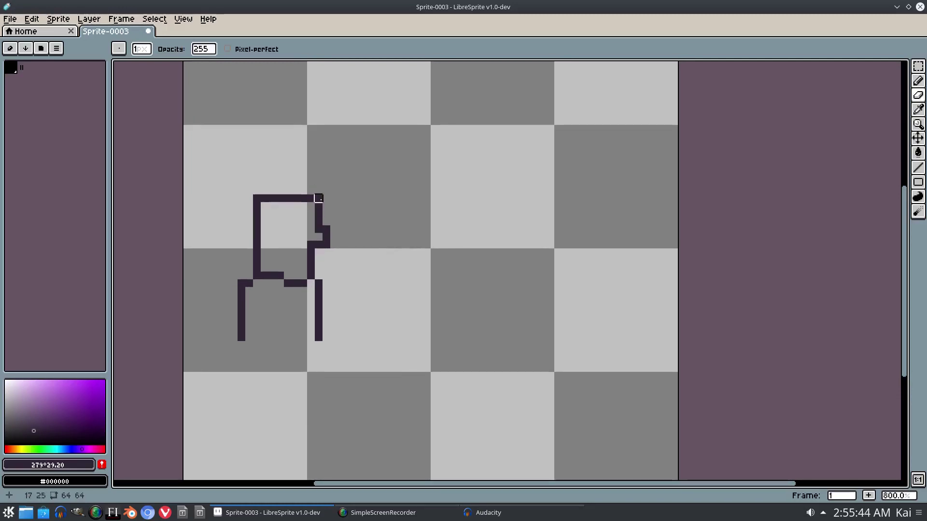
{"action": "mouse_move", "coordinate": [364, 221]}
{"action": "left_mouse_down"}
{"action": "mouse_move", "coordinate": [387, 205]}
{"action": "mouse_move", "coordinate": [378, 187]}
{"action": "left_mouse_up"}
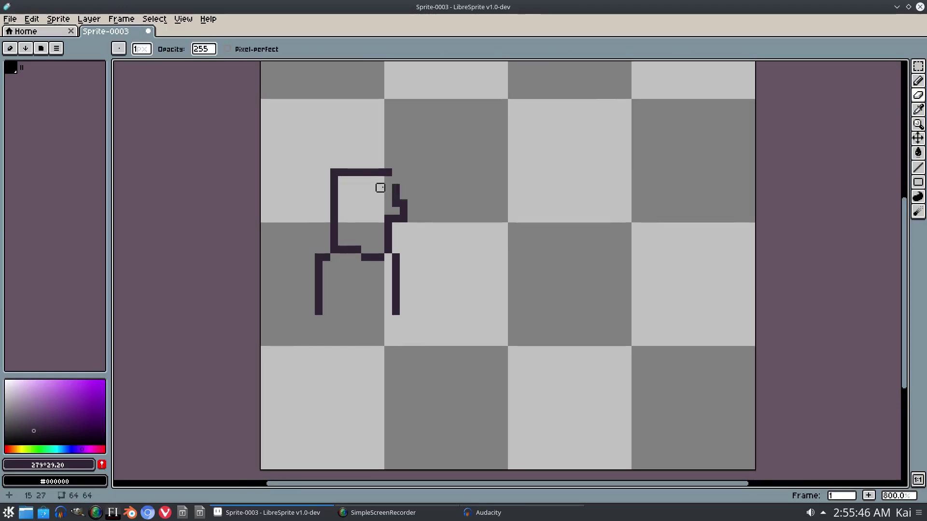
{"action": "key", "text": "space"}
{"action": "left_click_drag", "start_coordinate": [421, 217], "coordinate": [393, 229]}
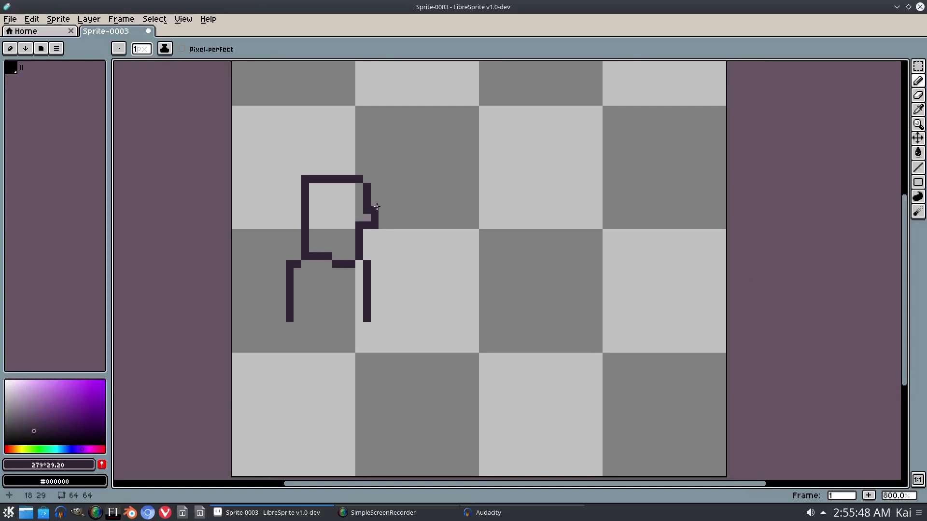
- Duplicate the whole character outline to the right side of the canvas at the same height and deselect it
{"action": "left_click", "coordinate": [918, 66]}
{"action": "left_click_drag", "start_coordinate": [240, 145], "coordinate": [405, 347]}
{"action": "mouse_move", "coordinate": [309, 233]}
{"action": "left_mouse_down", "text": "ctrl"}
{"action": "mouse_move", "coordinate": [610, 234]}
{"action": "mouse_move", "coordinate": [611, 224]}
{"action": "left_mouse_up", "text": "ctrl"}
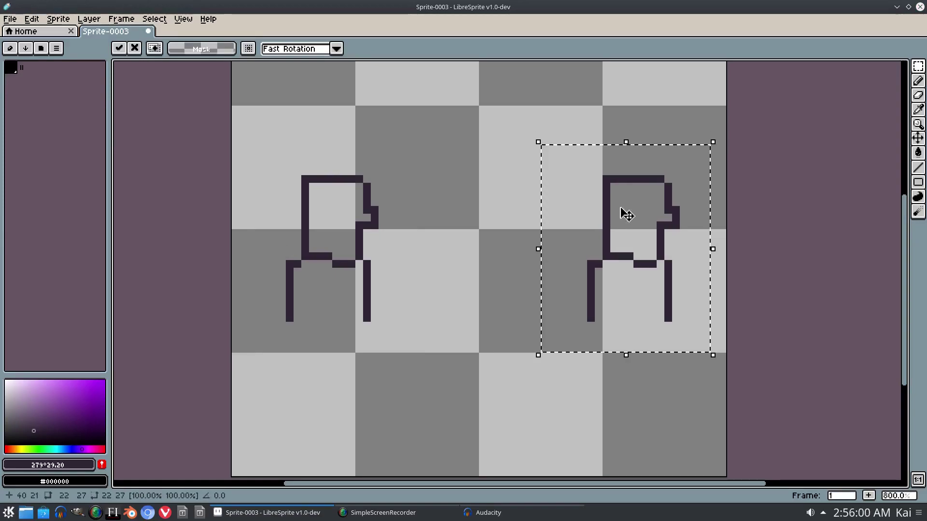
{"action": "left_click", "coordinate": [155, 19]}
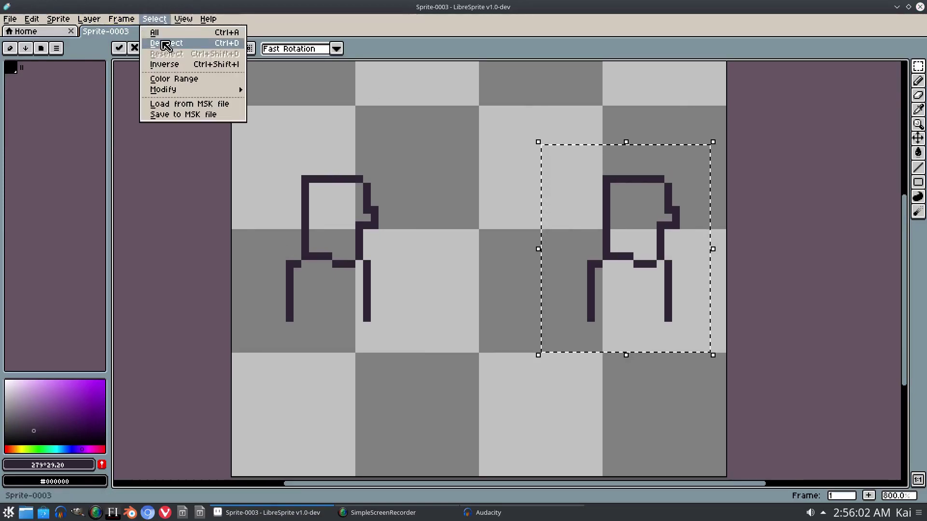
{"action": "left_click", "coordinate": [169, 43]}
- Recolour every outline segment of the duplicated character black with the fill tool
{"action": "scroll", "coordinate": [559, 242], "scroll_direction": "up", "scroll_amount": 2}
{"action": "left_click_drag", "start_coordinate": [579, 231], "coordinate": [508, 227]}
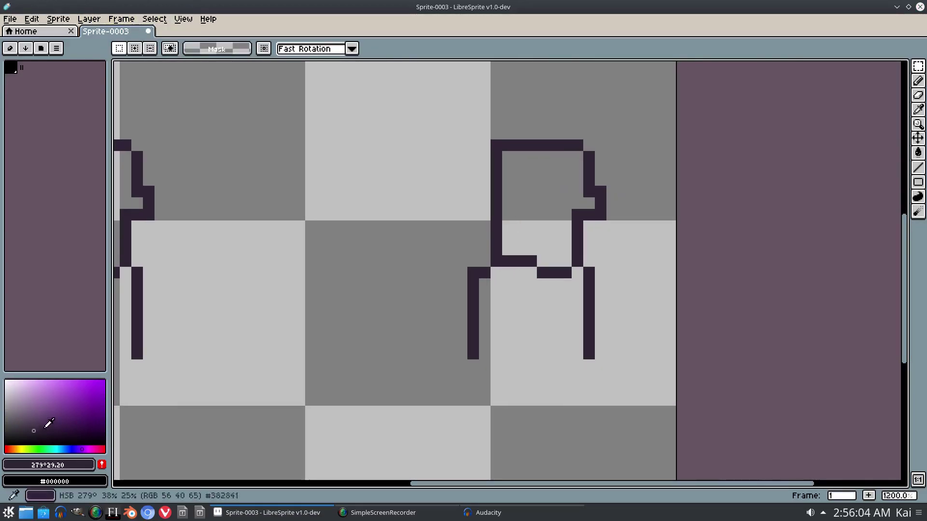
{"action": "key", "text": "g"}
{"action": "left_click", "coordinate": [509, 261]}
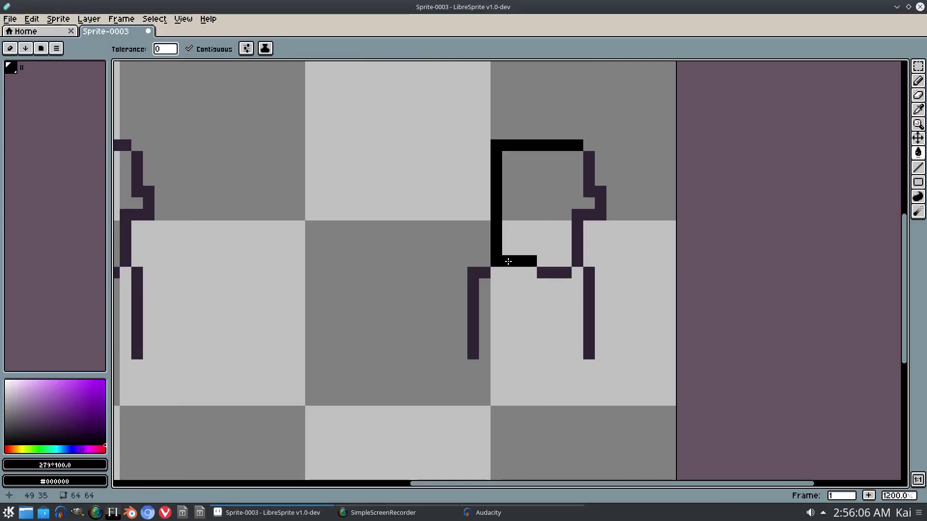
{"action": "left_click", "coordinate": [565, 273]}
{"action": "left_click", "coordinate": [589, 274]}
{"action": "left_click", "coordinate": [482, 273]}
- Extend the palette to two swatches and pick a soft light blue (HSB 206, 55, 86)
{"action": "mouse_move", "coordinate": [380, 307]}
{"action": "left_mouse_down"}
{"action": "mouse_move", "coordinate": [481, 280]}
{"action": "mouse_move", "coordinate": [565, 279]}
{"action": "mouse_move", "coordinate": [549, 265]}
{"action": "mouse_move", "coordinate": [567, 251]}
{"action": "left_mouse_up"}
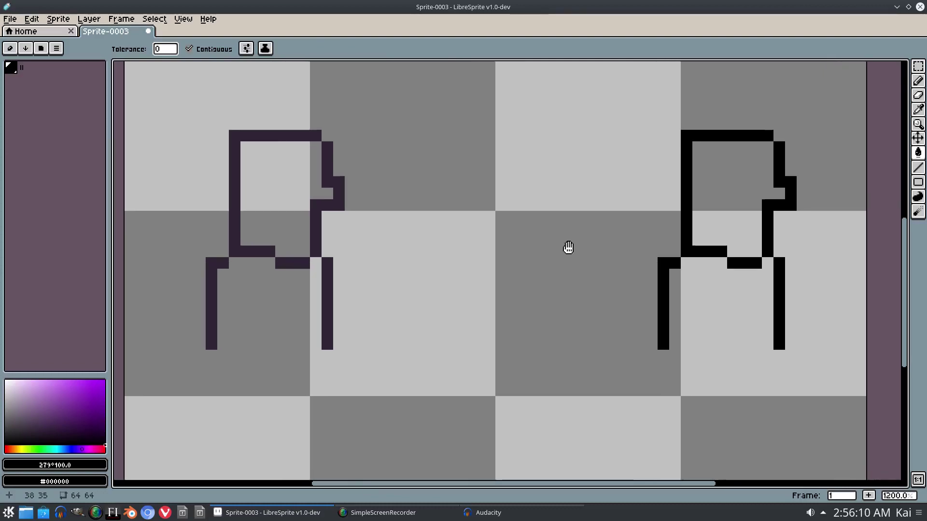
{"action": "left_click_drag", "start_coordinate": [22, 67], "coordinate": [32, 68]}
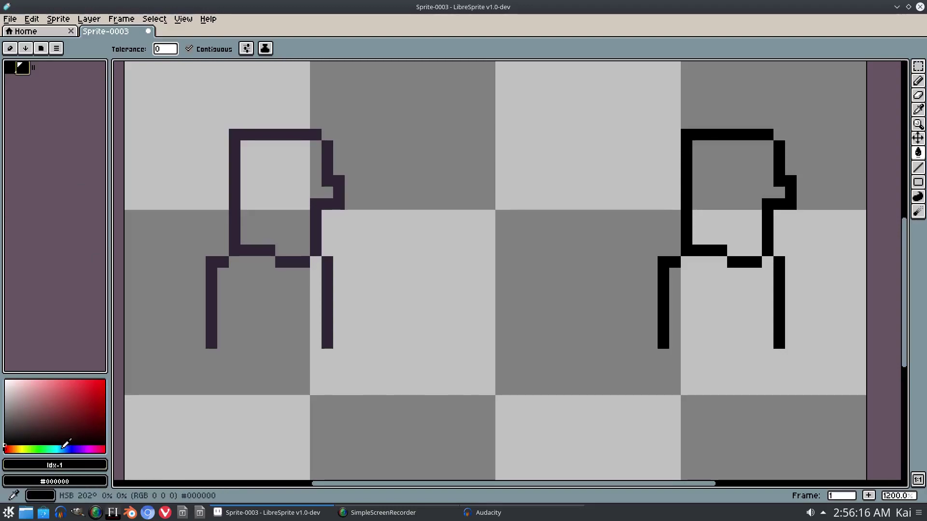
{"action": "left_click", "coordinate": [63, 448]}
{"action": "left_click", "coordinate": [61, 390]}
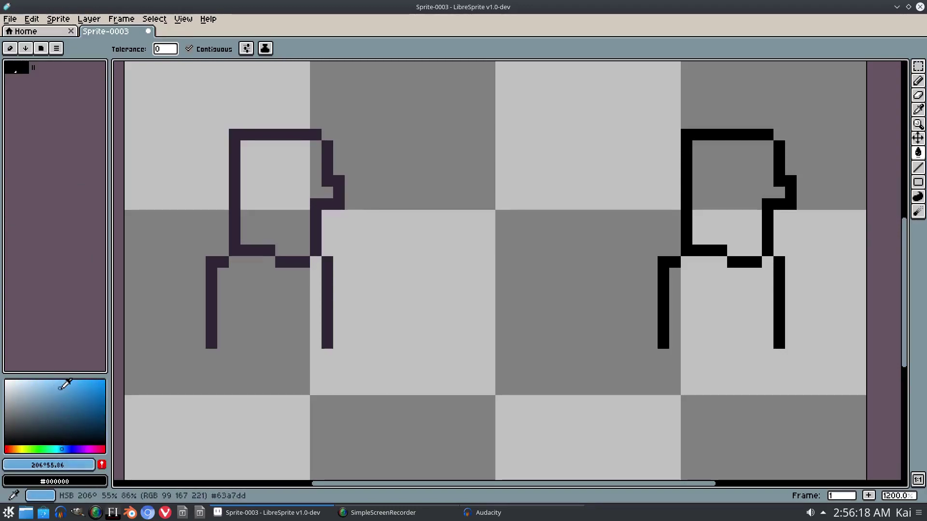
{"action": "left_click_drag", "start_coordinate": [449, 278], "coordinate": [418, 250]}
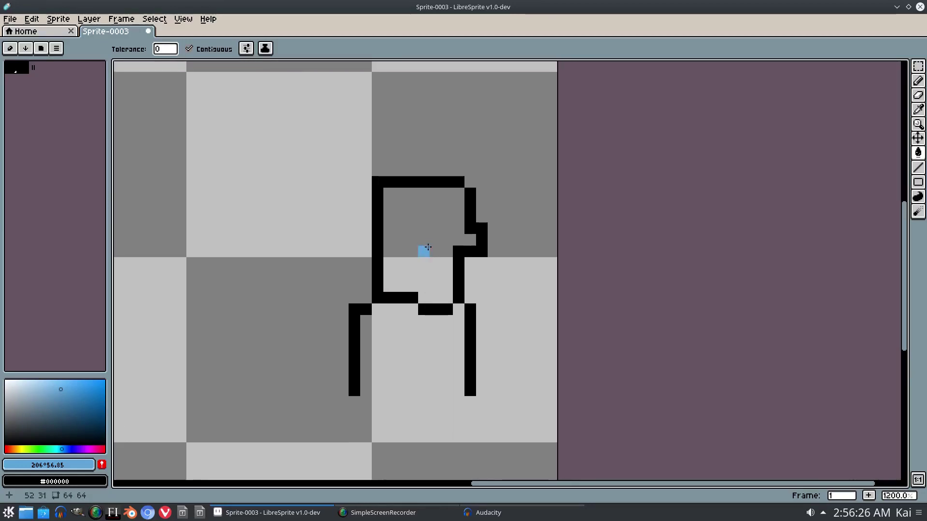
- Fill the black-outlined character's head with a fully saturated blue (HSB 223, 100, 100)
{"action": "left_click_drag", "start_coordinate": [65, 448], "coordinate": [69, 447]}
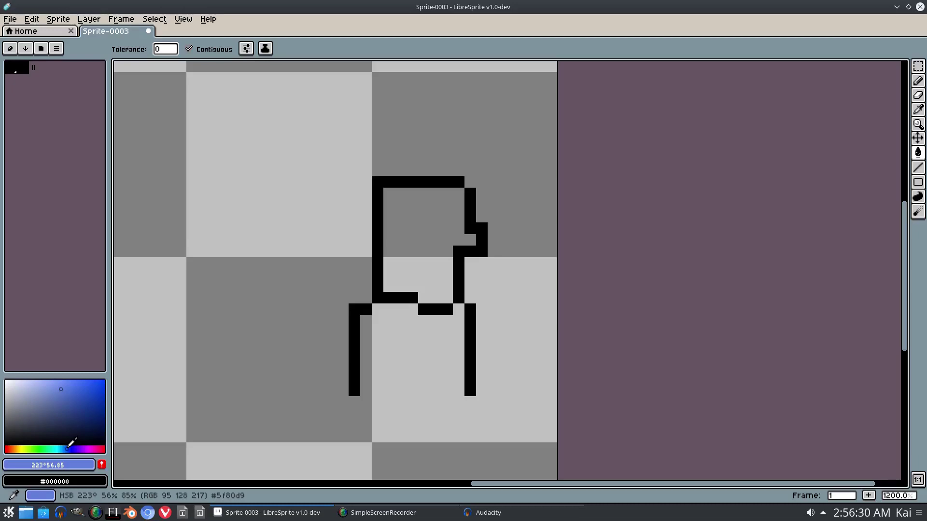
{"action": "left_click", "coordinate": [87, 381]}
{"action": "left_click_drag", "start_coordinate": [88, 381], "coordinate": [106, 379]}
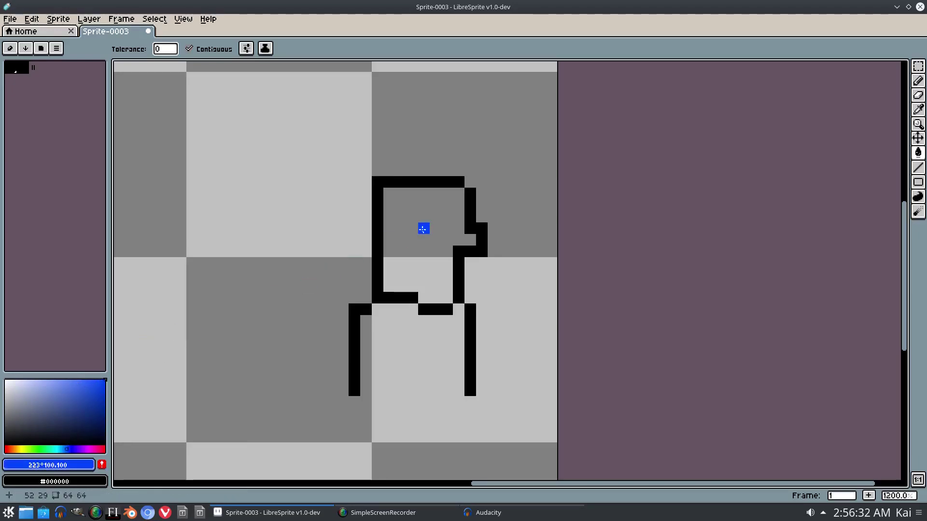
{"action": "left_click", "coordinate": [419, 231]}
{"action": "left_click", "coordinate": [369, 329]}
- Fill the purple-outlined character's head with a softer, less saturated blue (HSB 209, 69, 86)
{"action": "scroll", "coordinate": [370, 329], "scroll_direction": "left", "scroll_amount": 8}
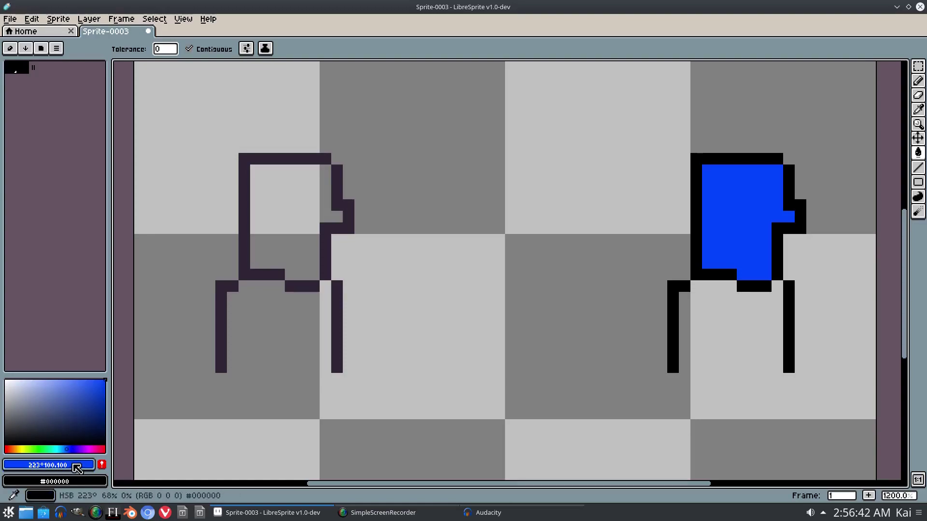
{"action": "left_click_drag", "start_coordinate": [71, 447], "coordinate": [67, 445]}
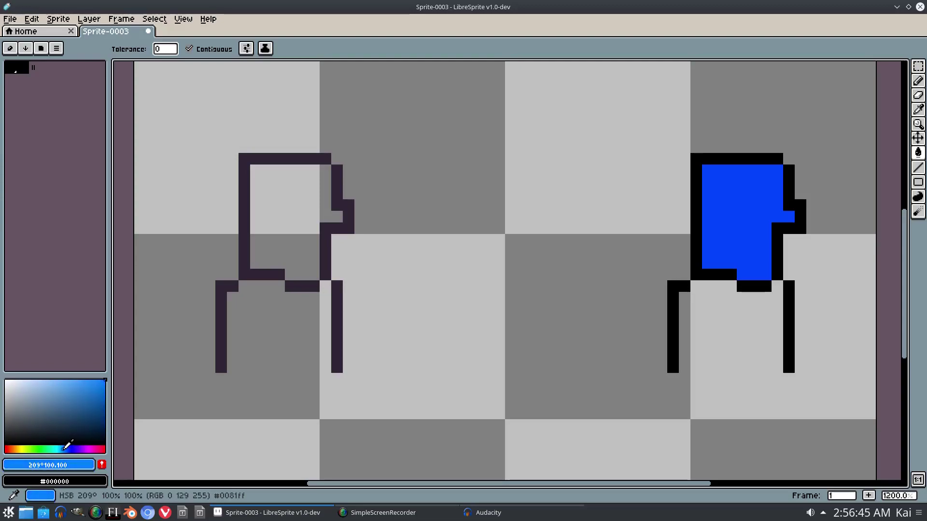
{"action": "left_click", "coordinate": [81, 391]}
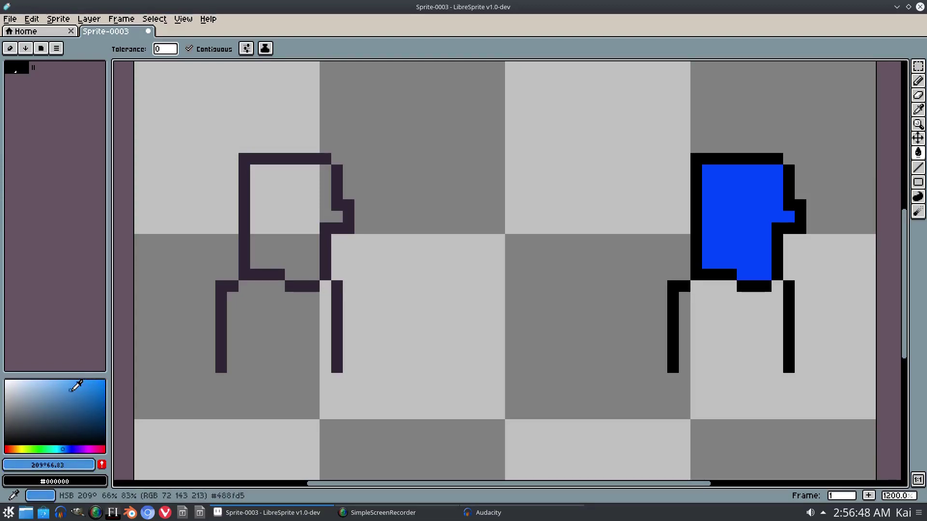
{"action": "left_click", "coordinate": [69, 387]}
{"action": "left_click_drag", "start_coordinate": [74, 382], "coordinate": [76, 383]}
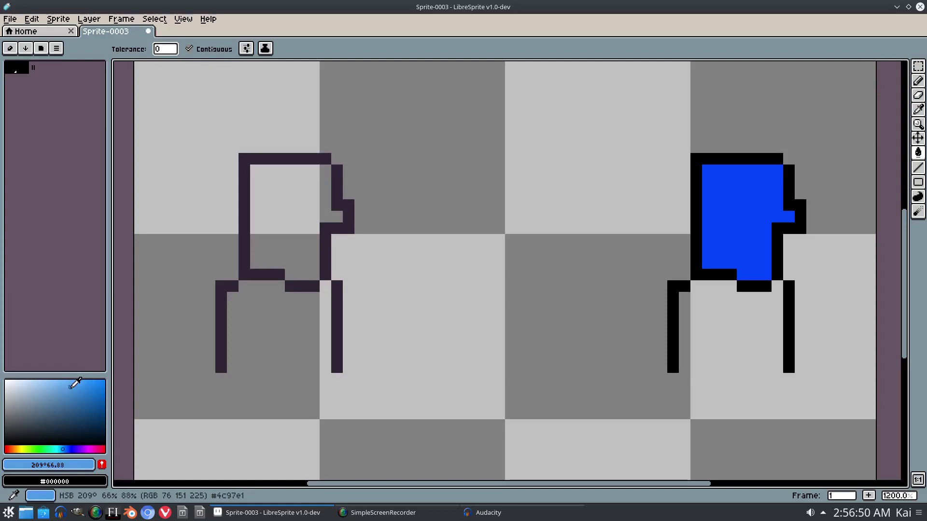
{"action": "left_click", "coordinate": [289, 201]}
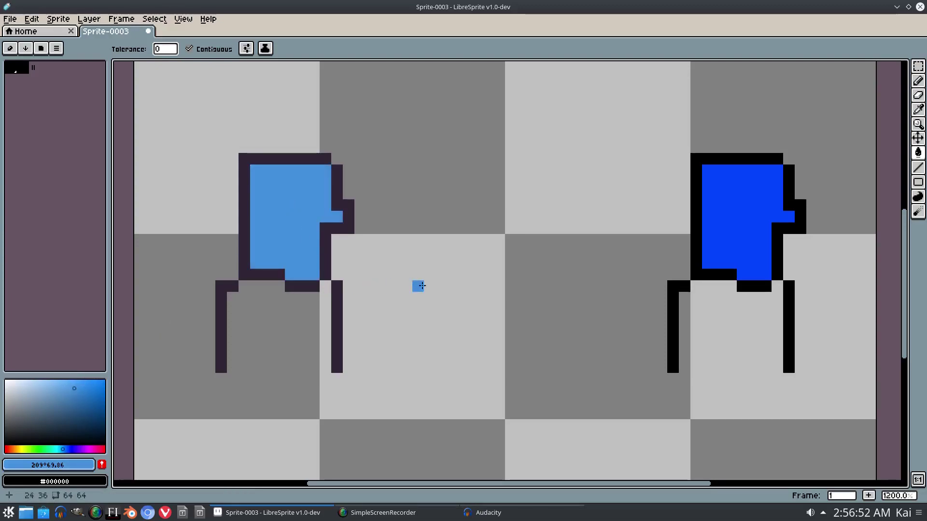
- Close the open bottom of the black-outlined character's torso with a white pixel row and fill the torso pure white
{"action": "mouse_move", "coordinate": [451, 277]}
{"action": "left_mouse_down"}
{"action": "mouse_move", "coordinate": [431, 270]}
{"action": "mouse_move", "coordinate": [444, 270]}
{"action": "left_mouse_up"}
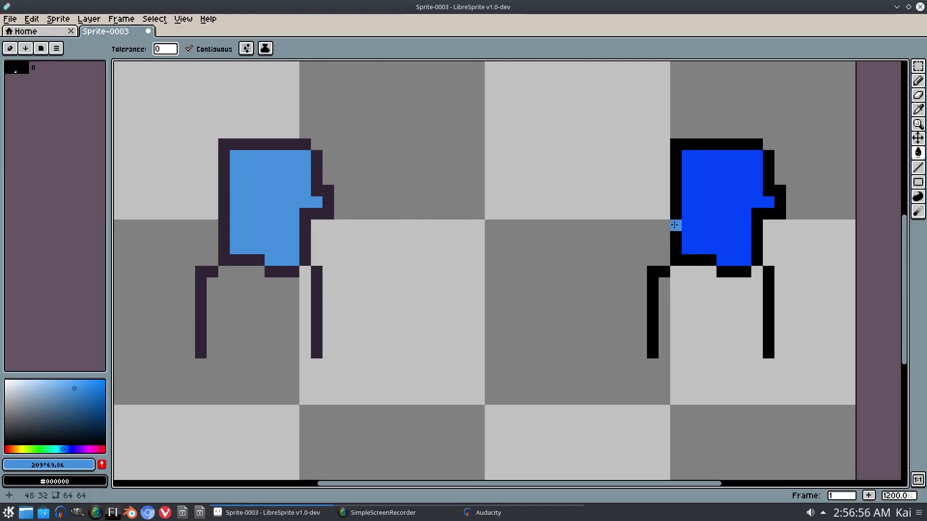
{"action": "mouse_move", "coordinate": [331, 278]}
{"action": "left_mouse_down"}
{"action": "mouse_move", "coordinate": [325, 304]}
{"action": "mouse_move", "coordinate": [328, 265]}
{"action": "mouse_move", "coordinate": [323, 272]}
{"action": "left_mouse_up"}
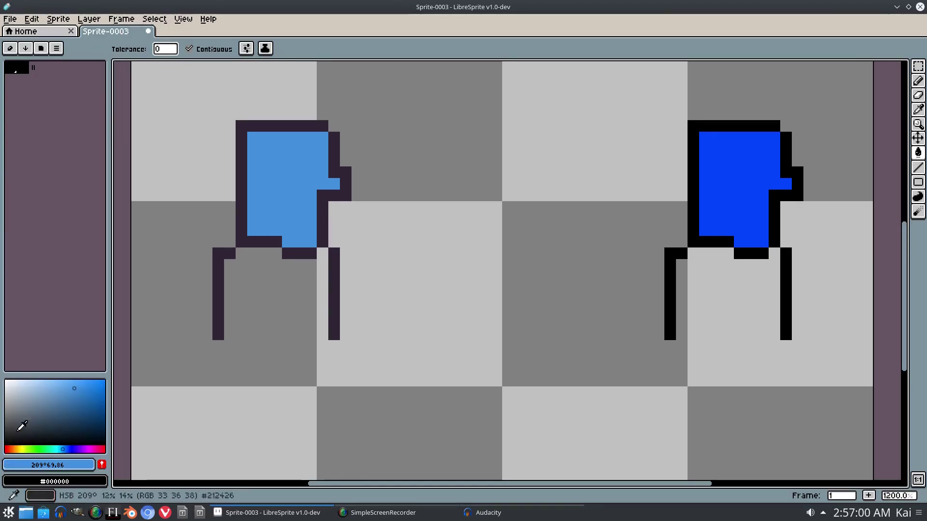
{"action": "left_click", "coordinate": [5, 381]}
{"action": "left_click_drag", "start_coordinate": [543, 223], "coordinate": [386, 230]}
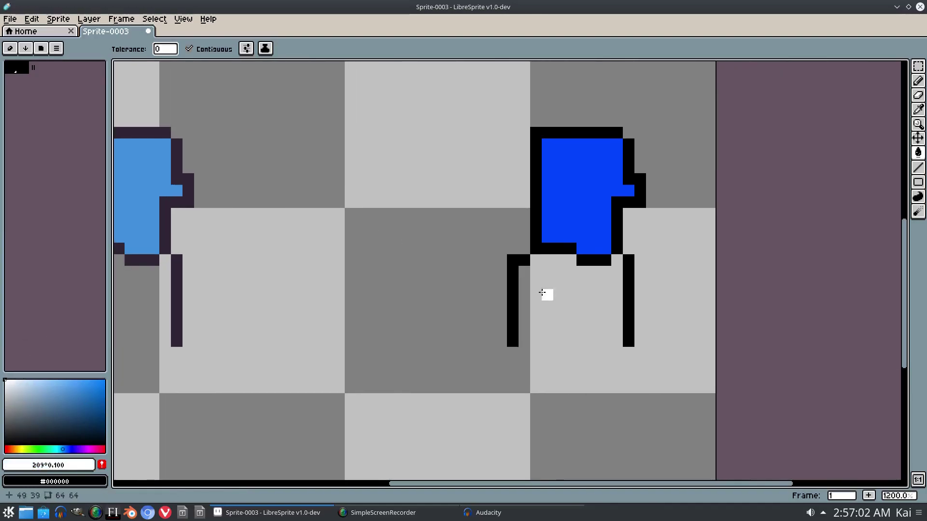
{"action": "left_click", "coordinate": [523, 340]}
{"action": "key", "text": "ctrl+z"}
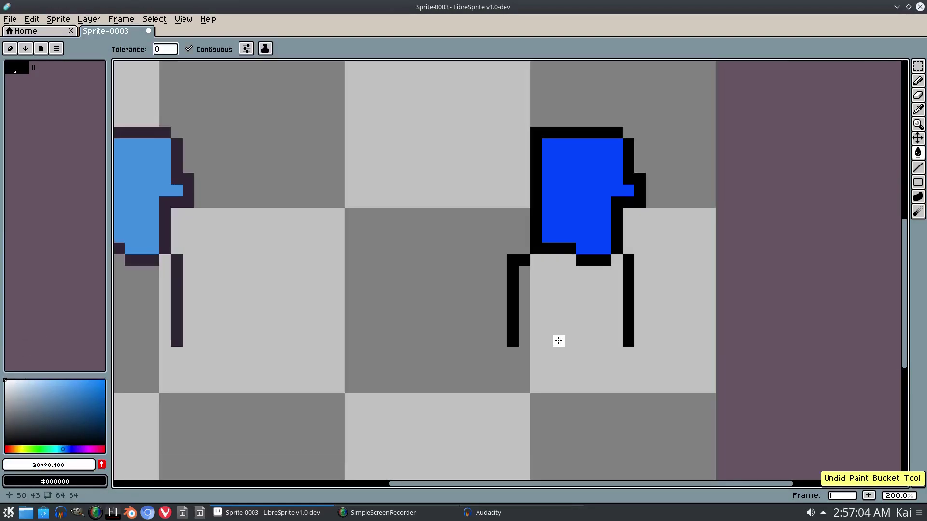
{"action": "key", "text": "b"}
{"action": "left_click_drag", "start_coordinate": [526, 342], "coordinate": [613, 342]}
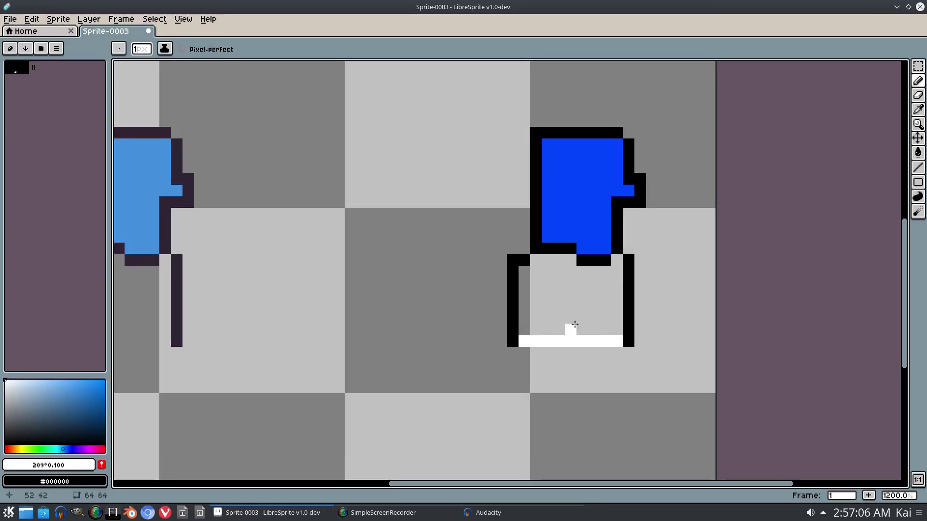
{"action": "key", "text": "g"}
{"action": "left_click", "coordinate": [572, 323]}
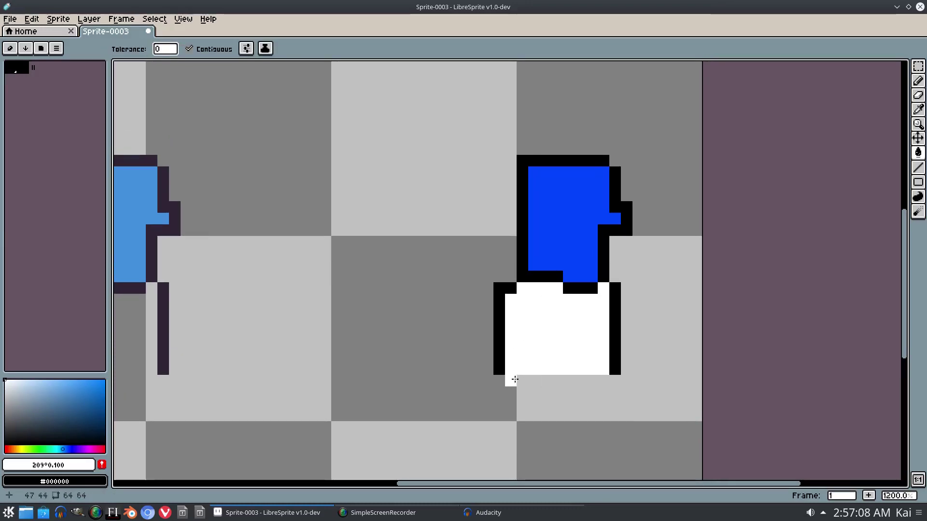
- Close the bottom of the purple-outlined character's torso with a pale blue-grey pixel row (HSB 202, 7, 83) and fill it with the same colour
{"action": "left_click_drag", "start_coordinate": [324, 304], "coordinate": [481, 297]}
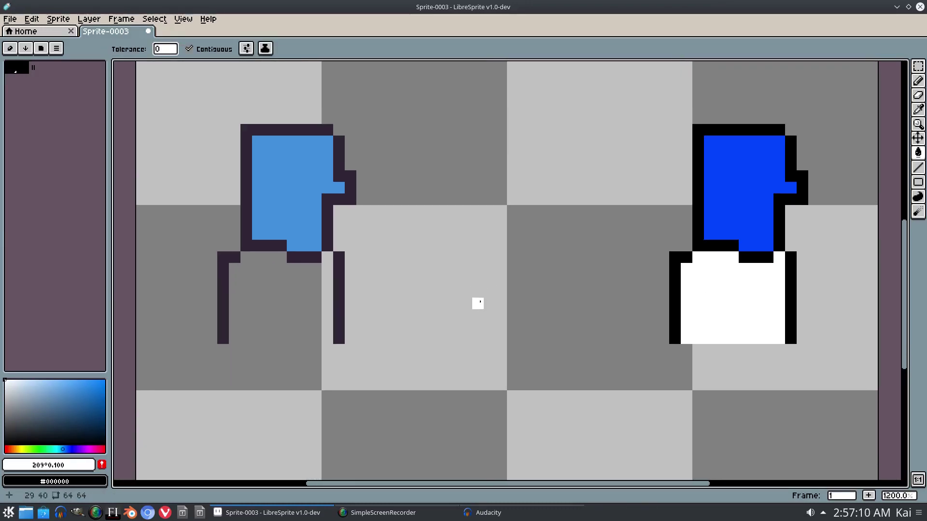
{"action": "left_click", "coordinate": [10, 391]}
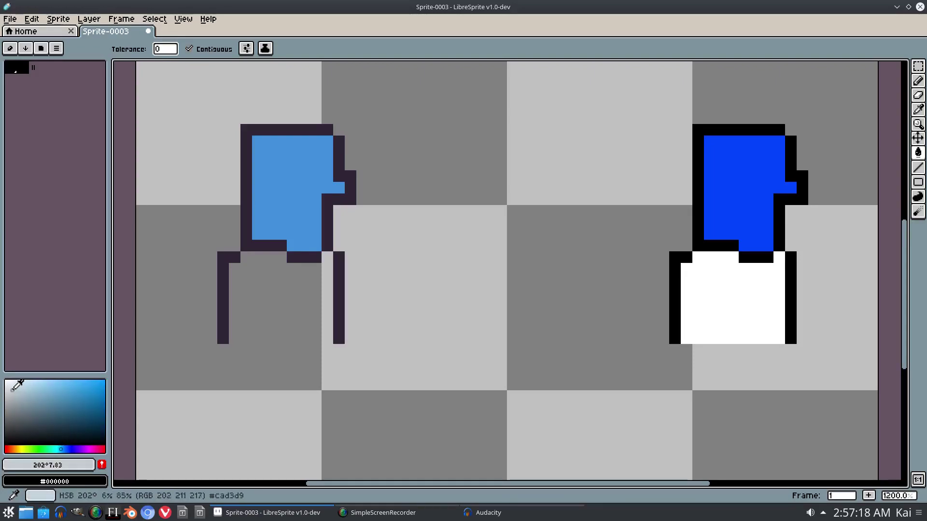
{"action": "left_click", "coordinate": [235, 338]}
{"action": "key", "text": "ctrl+z"}
{"action": "key", "text": "b"}
{"action": "left_click_drag", "start_coordinate": [235, 338], "coordinate": [328, 338]}
{"action": "key", "text": "g"}
{"action": "left_click", "coordinate": [277, 322]}
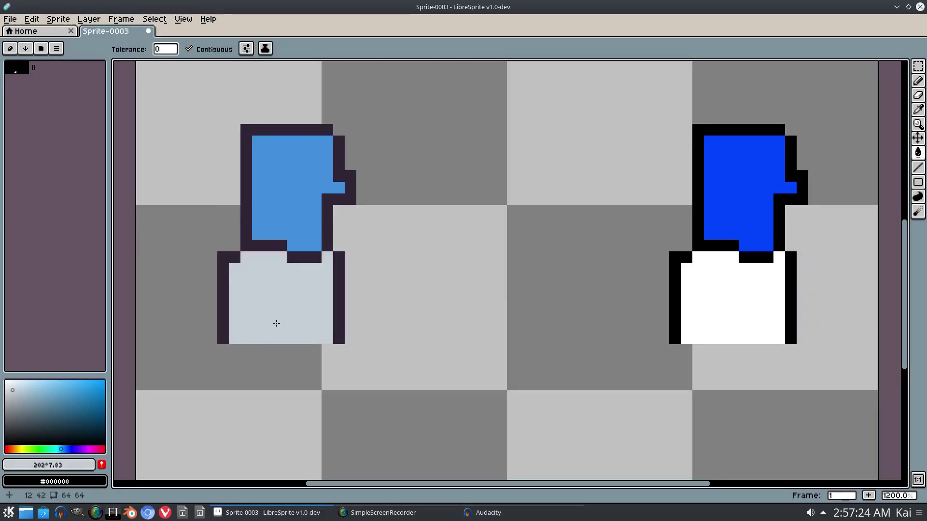
- Shade the top corners, nose tip and bottom edge of the black-outlined head with dark saturated blue pixels (HSB 223, 100, 53)
{"action": "left_click_drag", "start_coordinate": [383, 280], "coordinate": [348, 296]}
{"action": "left_click_drag", "start_coordinate": [432, 265], "coordinate": [419, 275]}
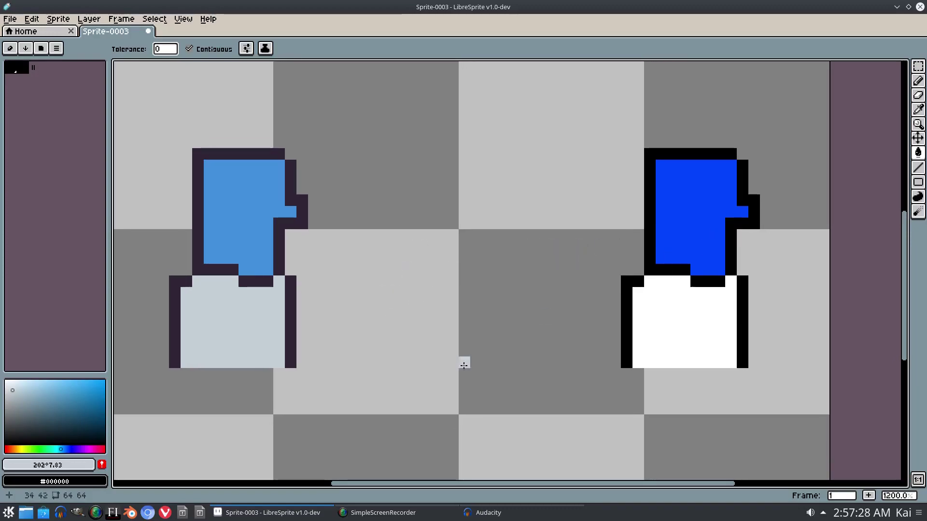
{"action": "left_click_drag", "start_coordinate": [240, 282], "coordinate": [249, 284]}
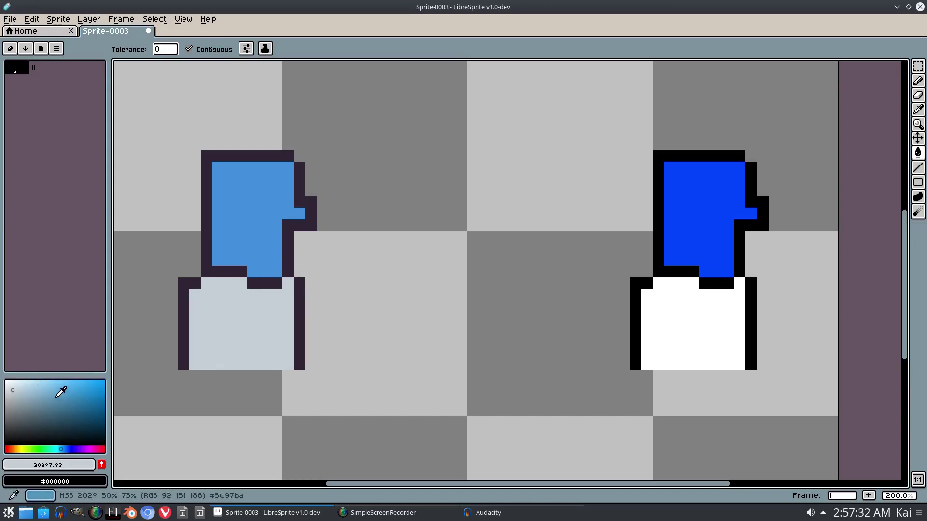
{"action": "left_click", "coordinate": [56, 406]}
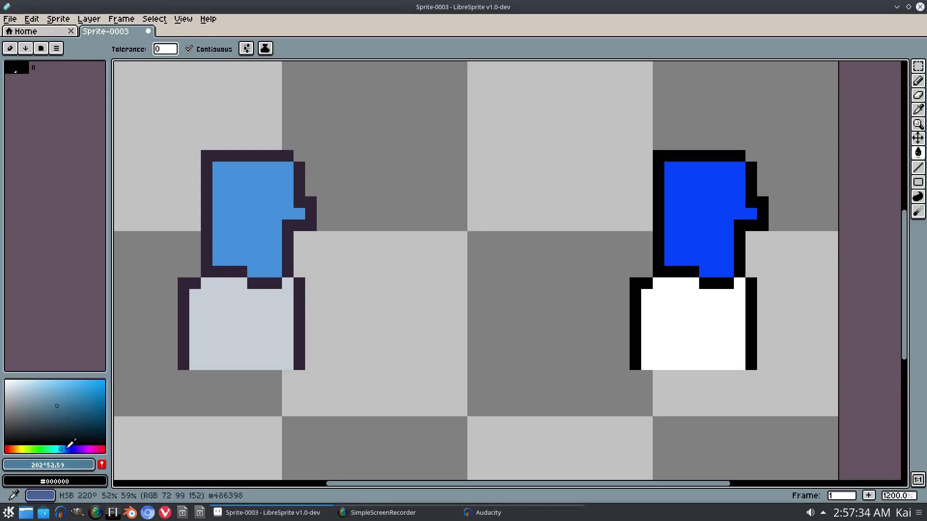
{"action": "left_click_drag", "start_coordinate": [62, 449], "coordinate": [69, 449]}
{"action": "left_click_drag", "start_coordinate": [54, 406], "coordinate": [129, 412]}
{"action": "scroll", "coordinate": [531, 260], "scroll_direction": "right", "scroll_amount": 3}
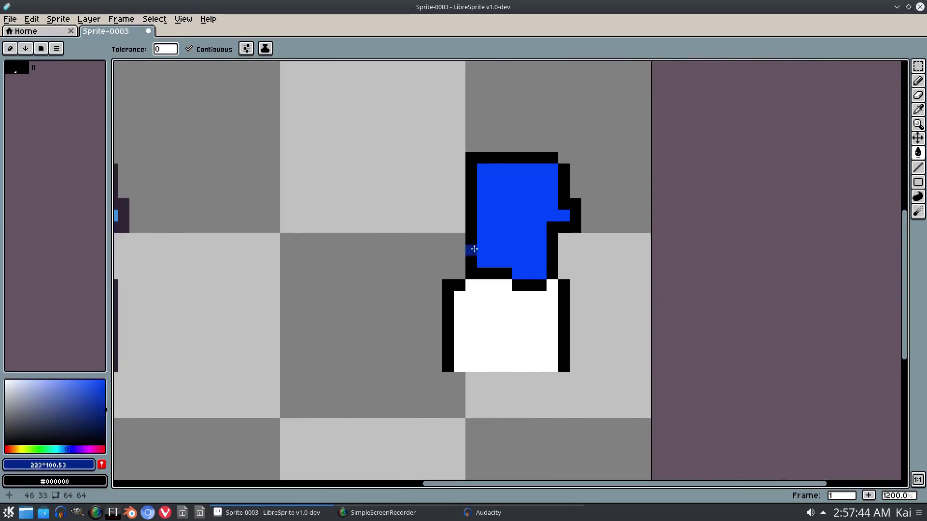
{"action": "key", "text": "b"}
{"action": "left_click", "coordinate": [482, 262]}
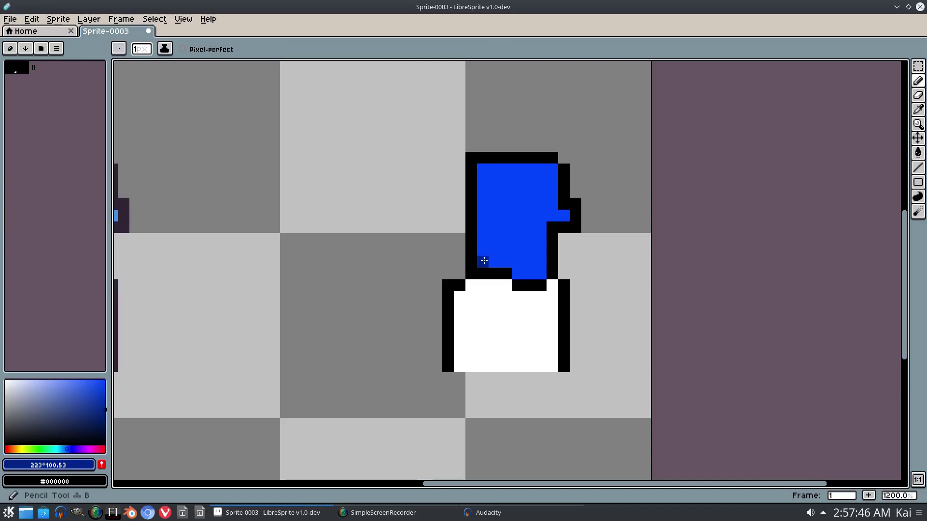
{"action": "left_click", "coordinate": [489, 168]}
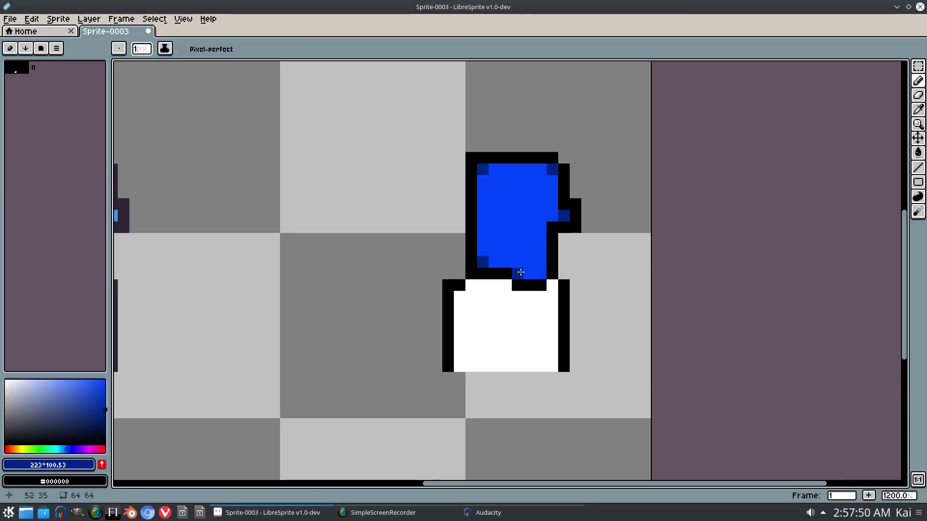
{"action": "left_click_drag", "start_coordinate": [545, 273], "coordinate": [529, 273]}
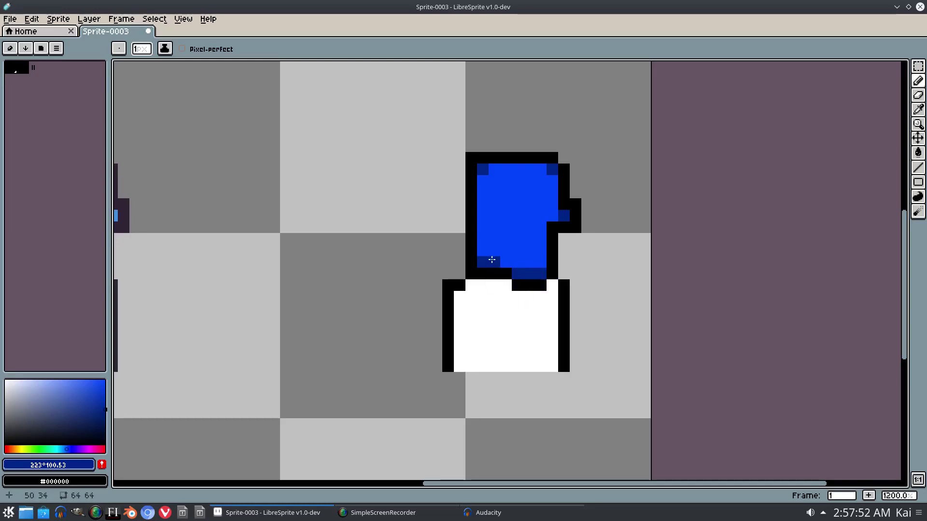
- Shade the bottom edge of the purple-outlined character's head with a slightly darker blue (HSB 209, 71, 73)
{"action": "left_click_drag", "start_coordinate": [494, 257], "coordinate": [684, 254]}
{"action": "mouse_move", "coordinate": [340, 248]}
{"action": "left_mouse_down"}
{"action": "mouse_move", "coordinate": [451, 246]}
{"action": "mouse_move", "coordinate": [423, 254]}
{"action": "left_mouse_up"}
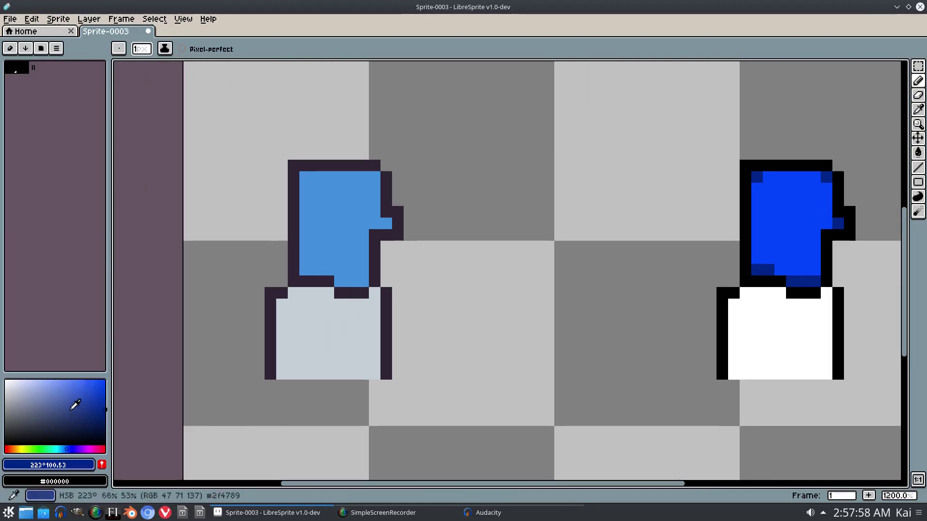
{"action": "left_click", "coordinate": [54, 414]}
{"action": "left_click", "coordinate": [58, 408]}
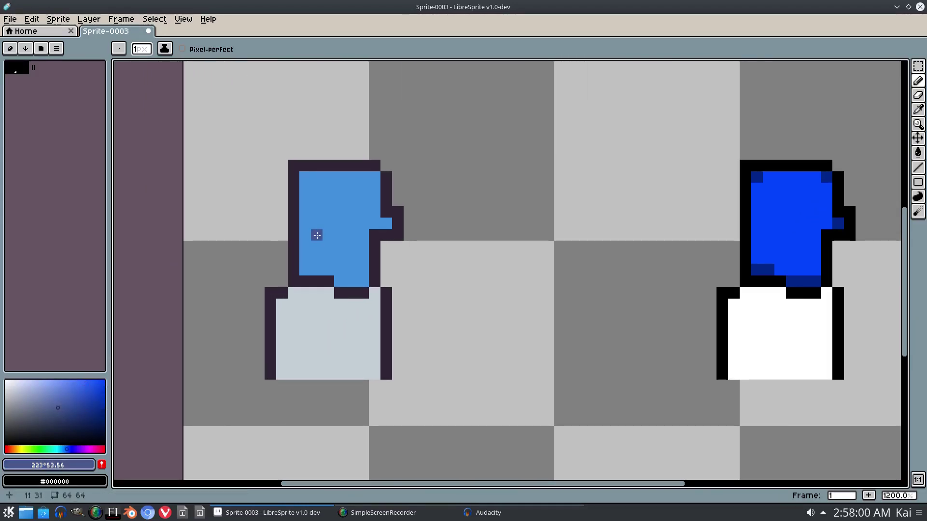
{"action": "left_click", "coordinate": [62, 450]}
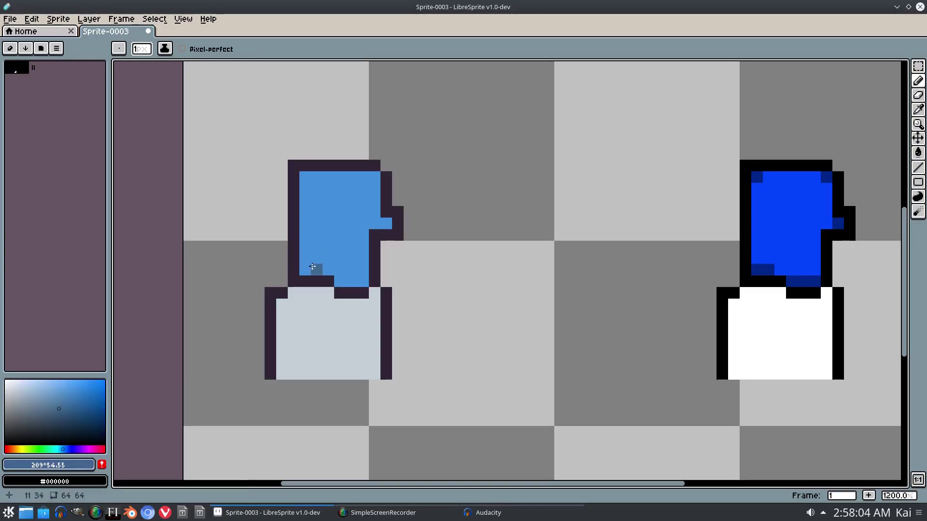
{"action": "left_click", "coordinate": [61, 404]}
{"action": "left_click", "coordinate": [65, 402]}
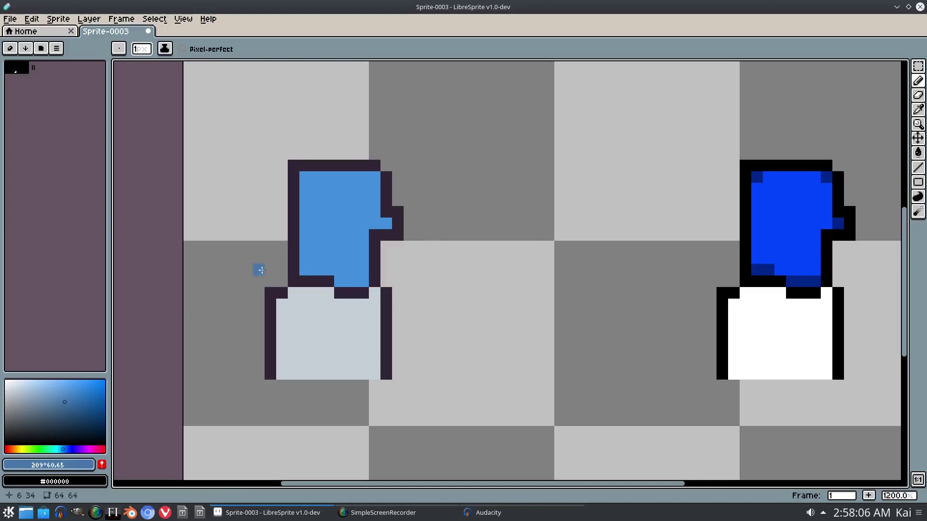
{"action": "left_click", "coordinate": [71, 398]}
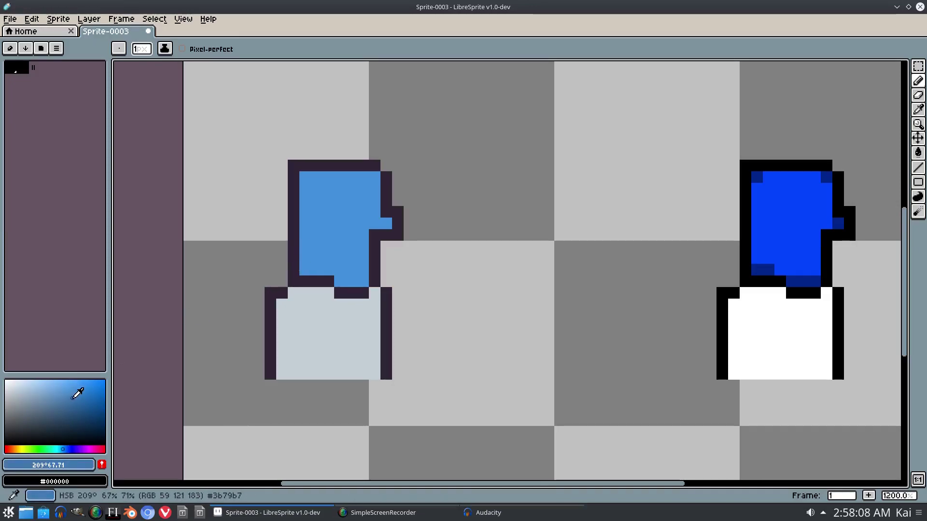
{"action": "left_click", "coordinate": [77, 397]}
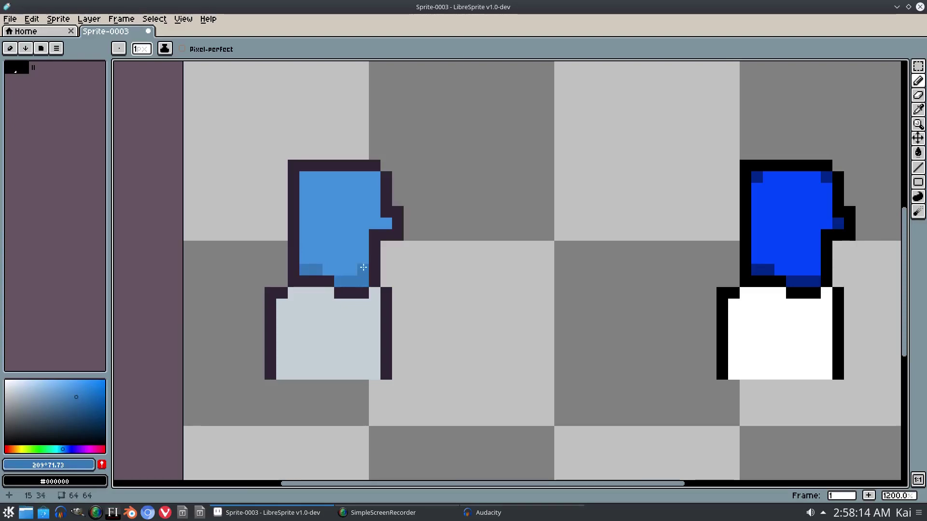
- Add the same darker blue shading pixels to the top corners and nose tip of the purple-outlined head
{"action": "left_click_drag", "start_coordinate": [308, 183], "coordinate": [308, 180]}
{"action": "key", "text": "ctrl+z"}
{"action": "left_click", "coordinate": [307, 179]}
{"action": "mouse_move", "coordinate": [539, 244]}
{"action": "left_mouse_down"}
{"action": "mouse_move", "coordinate": [480, 253]}
{"action": "mouse_move", "coordinate": [478, 267]}
{"action": "mouse_move", "coordinate": [453, 241]}
{"action": "mouse_move", "coordinate": [486, 248]}
{"action": "left_mouse_up"}
{"action": "left_click_drag", "start_coordinate": [335, 281], "coordinate": [389, 267]}
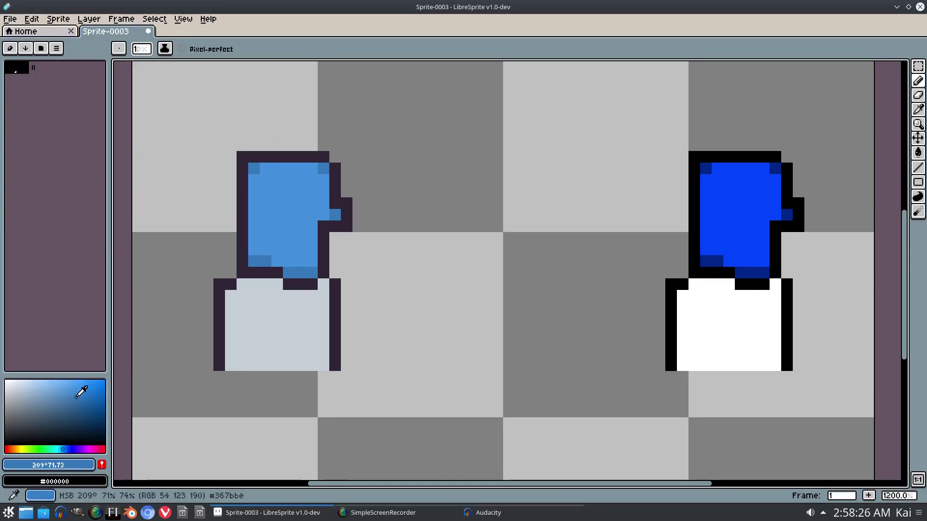
- Try out blues at hue 209, from full brightness and saturation to a soft tone (HSB 209, 51, 86)
{"action": "left_click", "coordinate": [76, 380]}
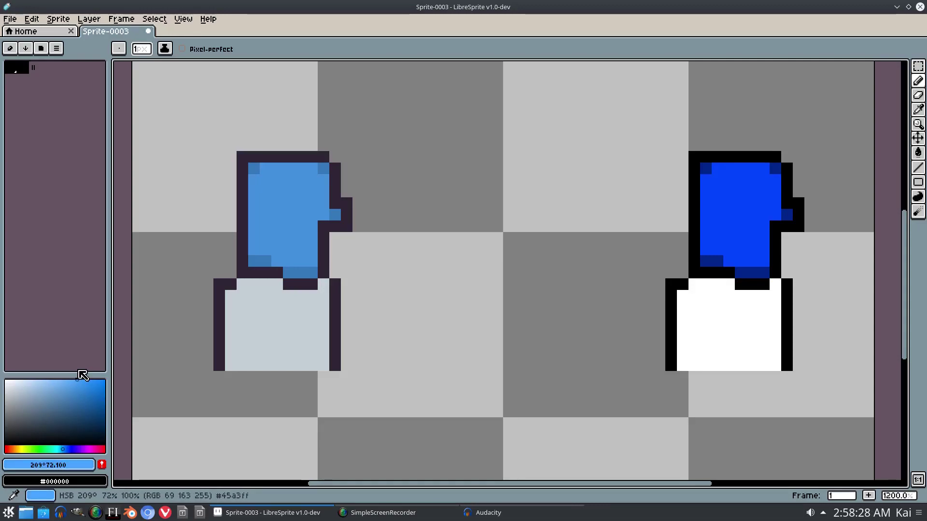
{"action": "left_click_drag", "start_coordinate": [82, 375], "coordinate": [157, 375]}
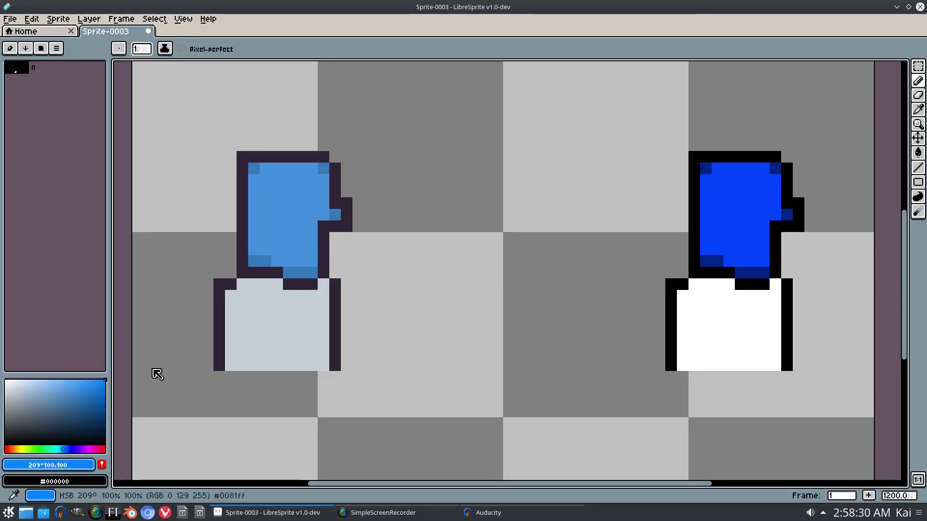
{"action": "left_click_drag", "start_coordinate": [74, 379], "coordinate": [62, 331]}
{"action": "left_click_drag", "start_coordinate": [62, 368], "coordinate": [56, 388]}
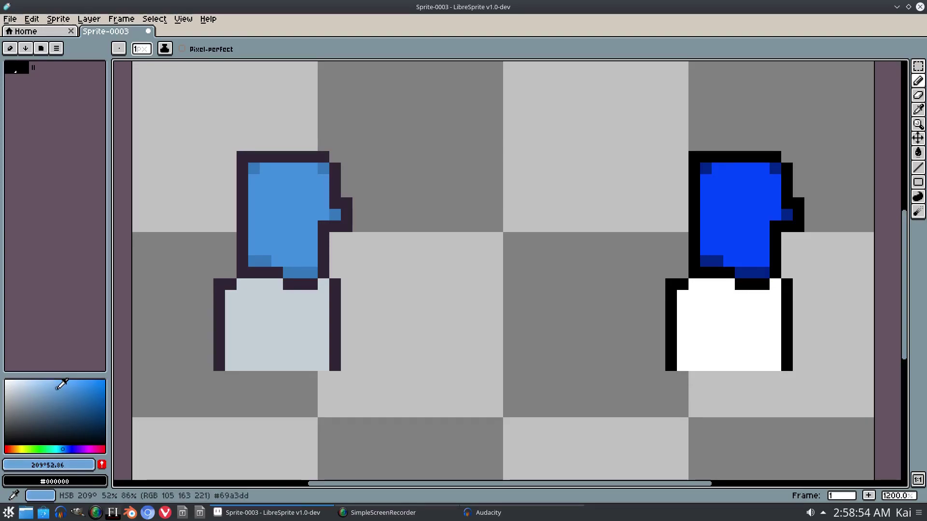
- Darken the sampled torso colour to grey-blue (HSB 202, 14, 65) and draw a vertical arm line on the purple-outlined character's torso
{"action": "left_click_drag", "start_coordinate": [393, 256], "coordinate": [430, 254]}
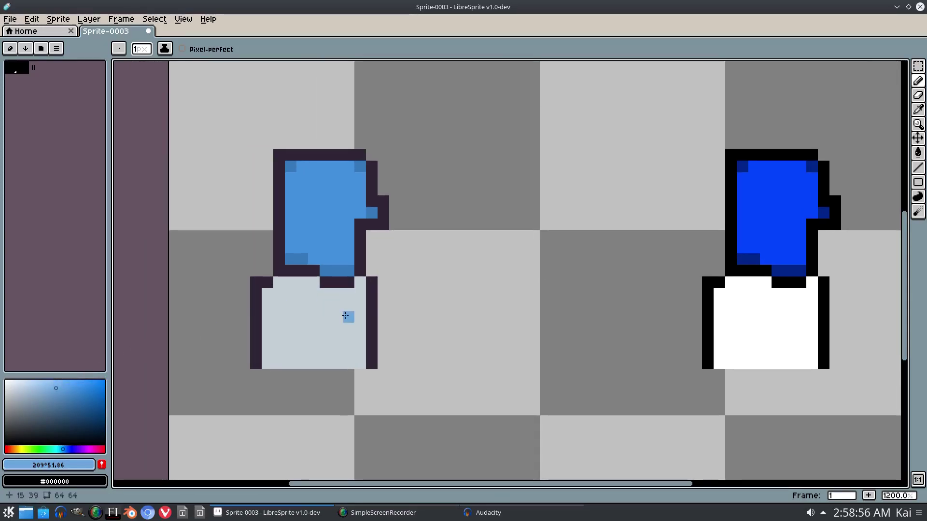
{"action": "key", "text": "p"}
{"action": "left_click", "coordinate": [505, 281]}
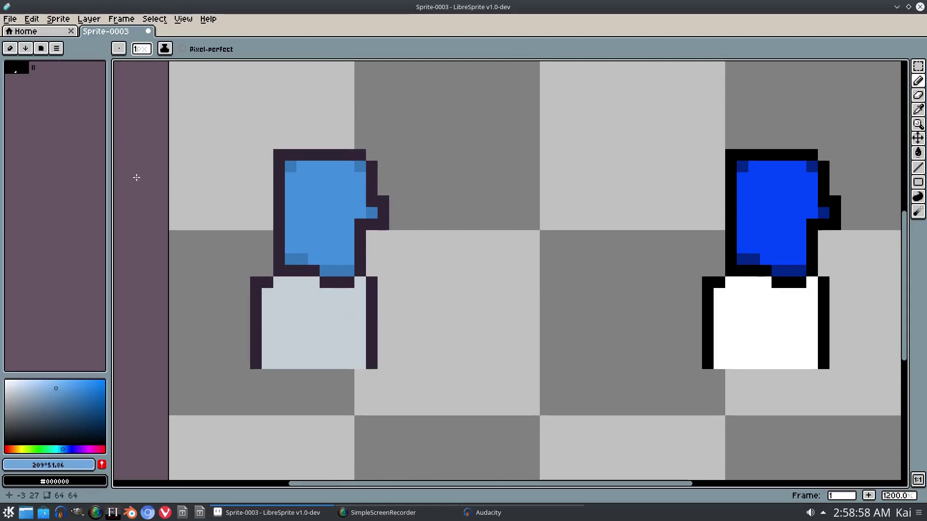
{"action": "left_click", "coordinate": [917, 112]}
{"action": "left_click", "coordinate": [292, 333]}
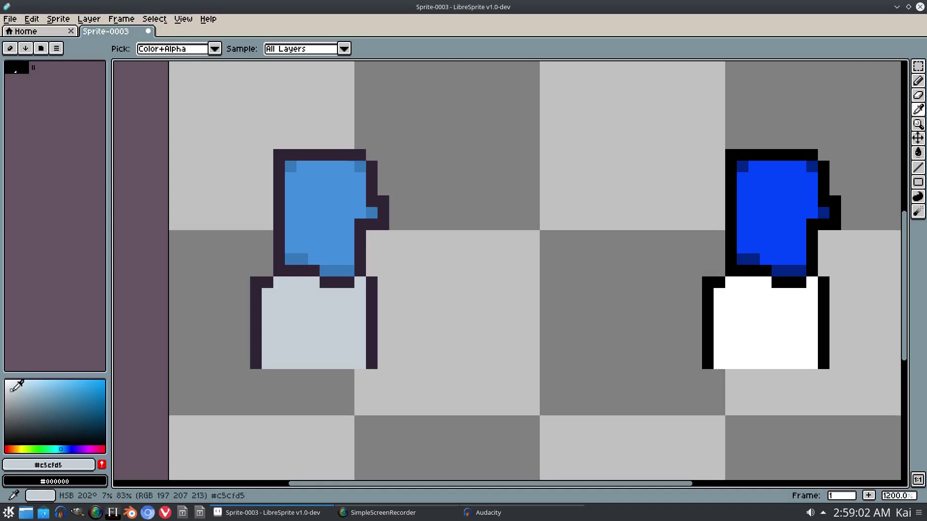
{"action": "left_click_drag", "start_coordinate": [13, 392], "coordinate": [19, 401]}
{"action": "key", "text": "b"}
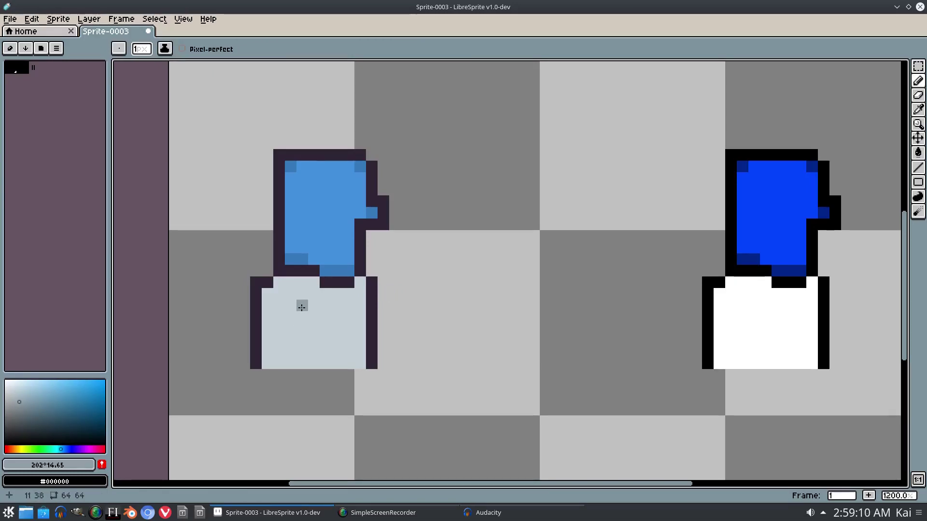
{"action": "left_click_drag", "start_coordinate": [302, 311], "coordinate": [302, 353]}
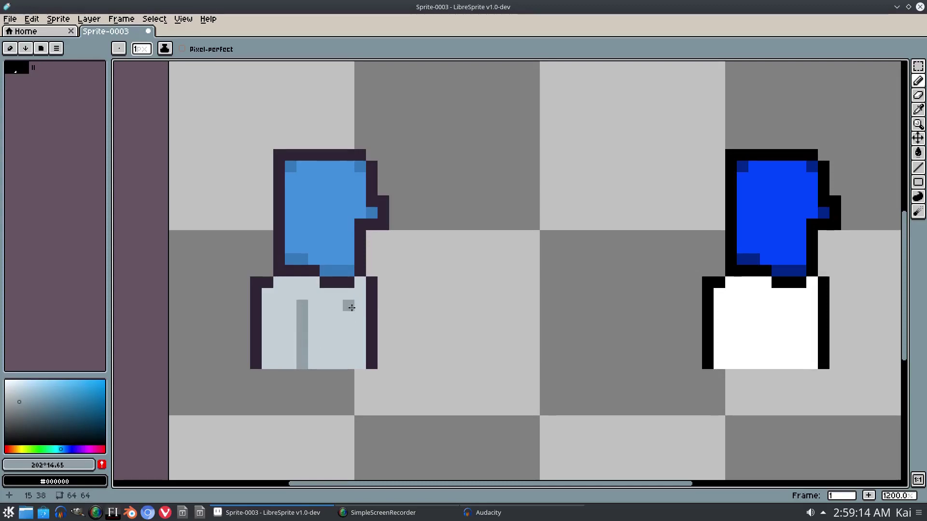
{"action": "key", "text": "ctrl+z"}
{"action": "left_click_drag", "start_coordinate": [290, 305], "coordinate": [290, 367]}
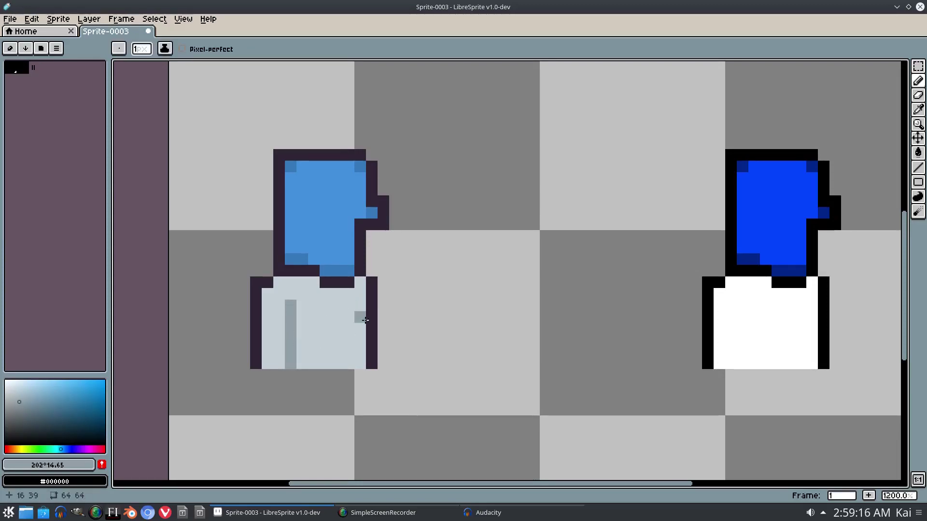
- Shade the front edge of the purple-outlined character's torso with the same grey-blue
{"action": "left_click_drag", "start_coordinate": [348, 305], "coordinate": [349, 349]}
{"action": "key", "text": "ctrl+z"}
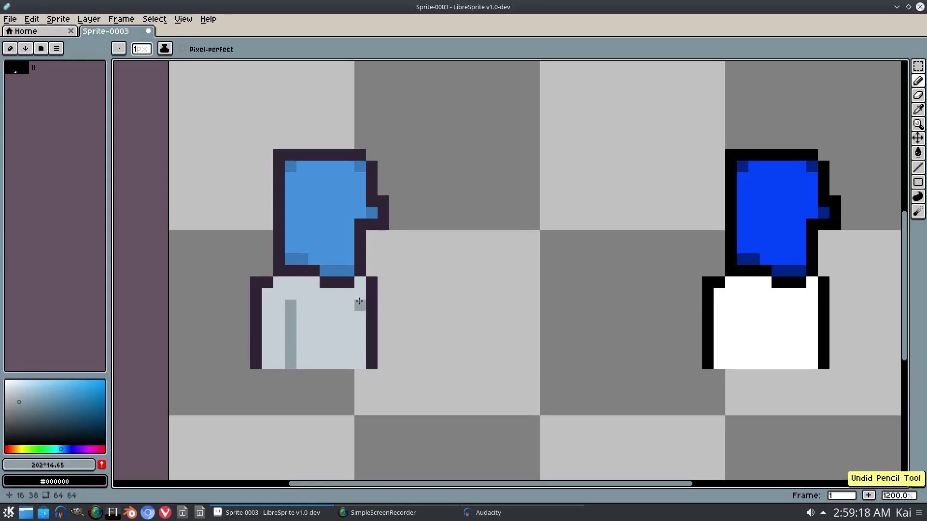
{"action": "left_click_drag", "start_coordinate": [360, 304], "coordinate": [356, 349]}
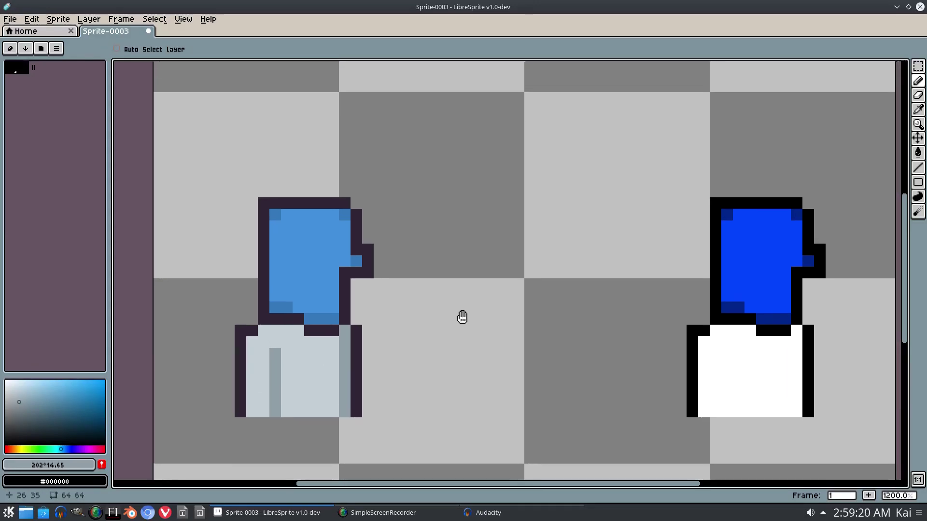
- Shade the black-outlined character's white torso with dark grey (HSB 0, 0, 25), adding a vertical arm line and a front edge
{"action": "left_click_drag", "start_coordinate": [463, 317], "coordinate": [312, 265]}
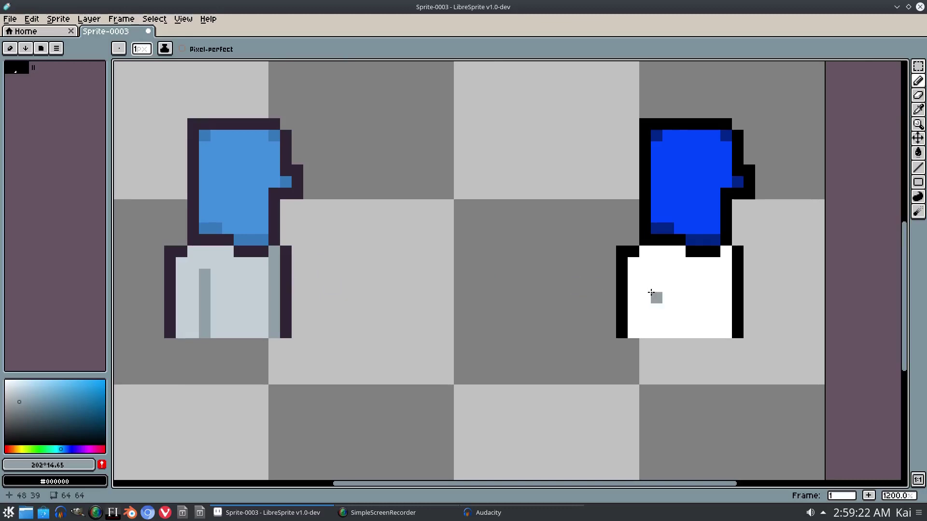
{"action": "left_click_drag", "start_coordinate": [641, 291], "coordinate": [608, 279]}
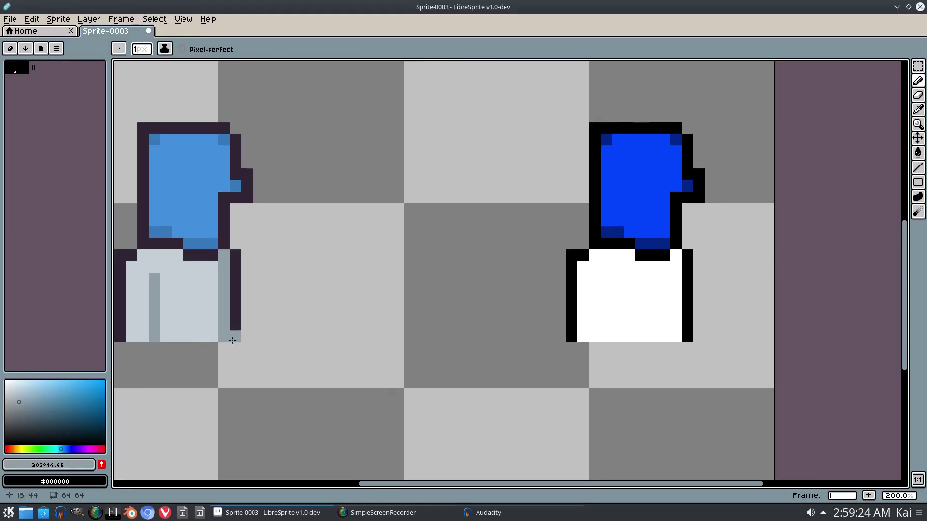
{"action": "key", "text": "p"}
{"action": "left_click", "coordinate": [521, 284]}
{"action": "key", "text": "i"}
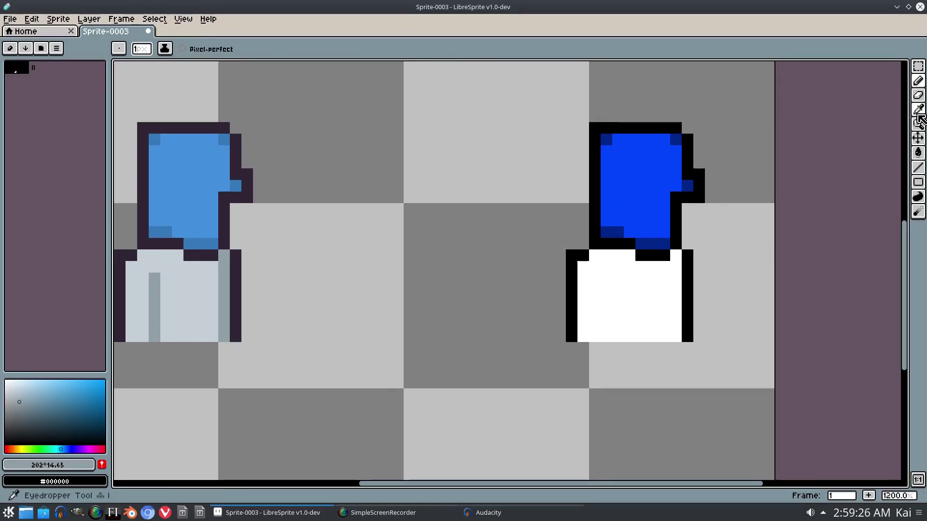
{"action": "left_click", "coordinate": [596, 281]}
{"action": "left_click_drag", "start_coordinate": [4, 387], "coordinate": [4, 428]}
{"action": "key", "text": "b"}
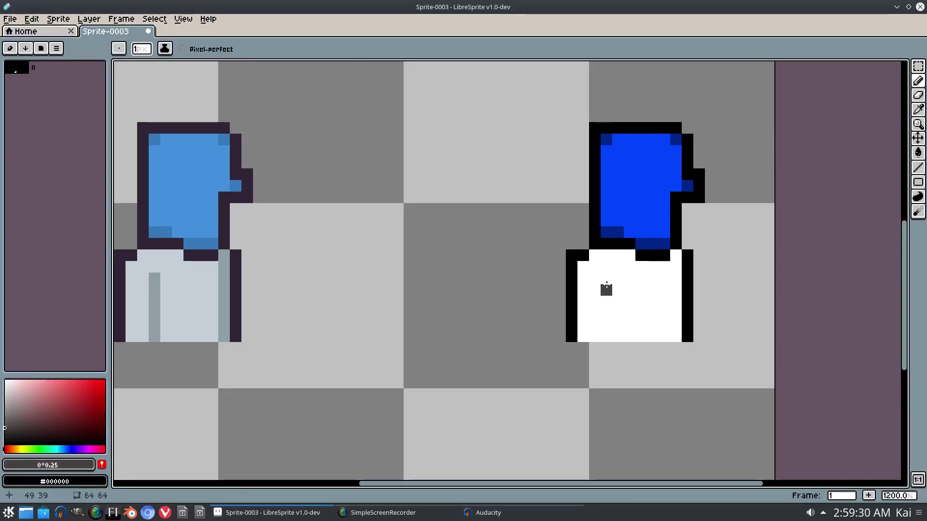
{"action": "left_click_drag", "start_coordinate": [606, 279], "coordinate": [606, 336]}
{"action": "left_click_drag", "start_coordinate": [676, 256], "coordinate": [674, 335]}
{"action": "key", "text": "ctrl+z"}
- Lighten the sampled torso grey to off-white (HSB 202, 3, 89) and paint the purple-outlined character's eyes with it
{"action": "mouse_move", "coordinate": [368, 313]}
{"action": "left_mouse_down"}
{"action": "mouse_move", "coordinate": [409, 310]}
{"action": "mouse_move", "coordinate": [473, 338]}
{"action": "mouse_move", "coordinate": [484, 321]}
{"action": "mouse_move", "coordinate": [477, 327]}
{"action": "left_mouse_up"}
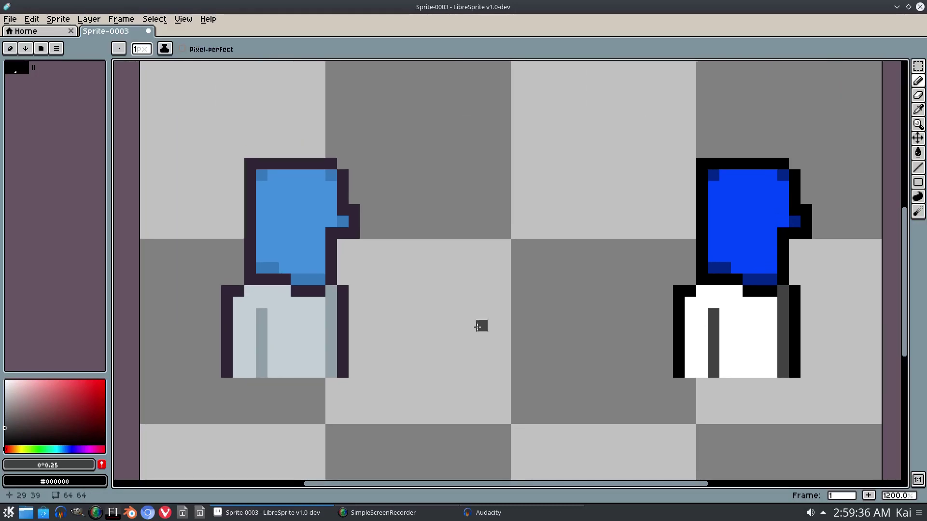
{"action": "left_click_drag", "start_coordinate": [408, 323], "coordinate": [441, 306]}
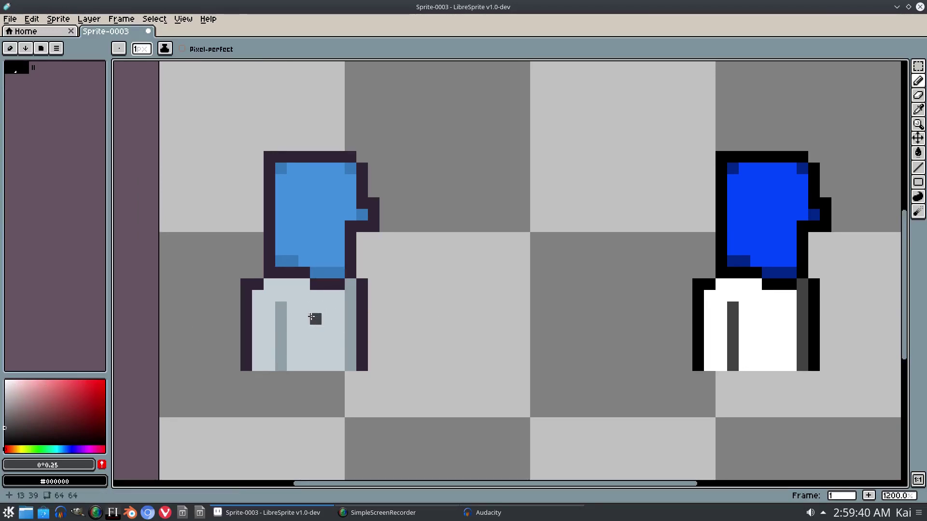
{"action": "key", "text": "p"}
{"action": "left_click", "coordinate": [501, 282]}
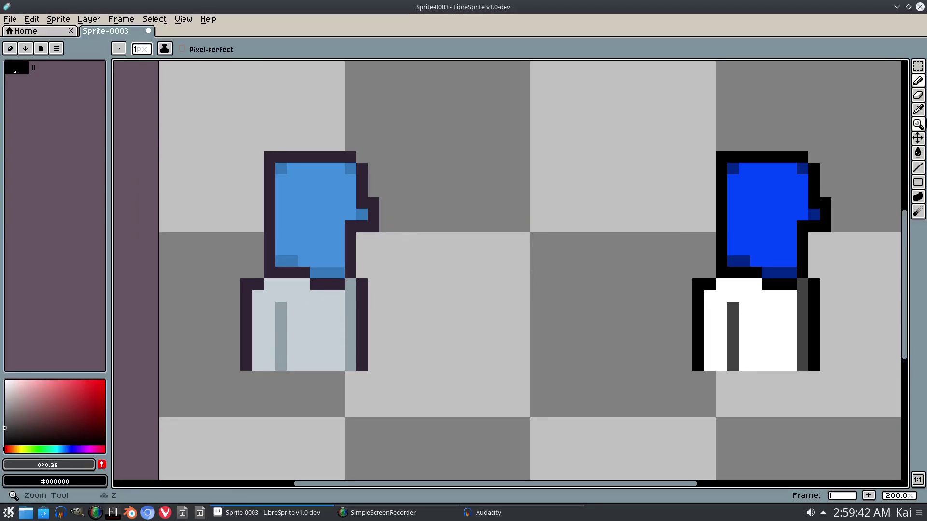
{"action": "key", "text": "i"}
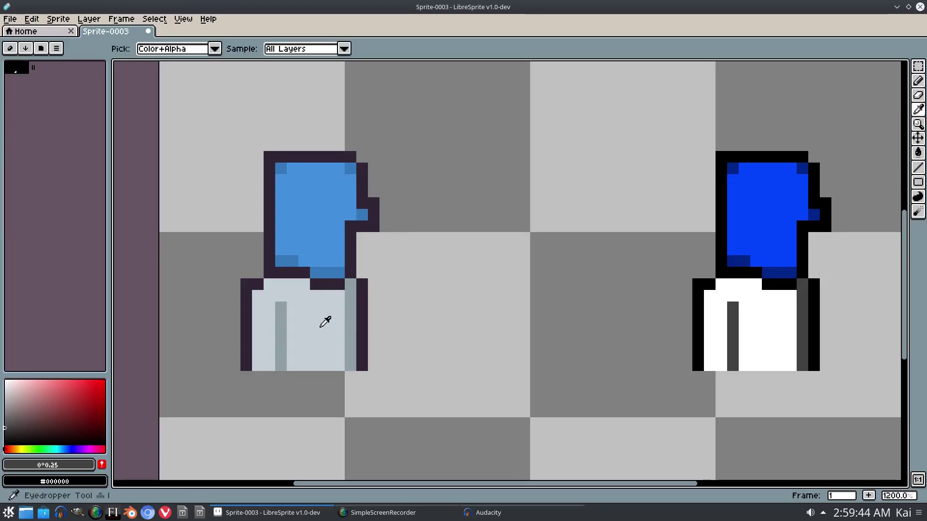
{"action": "left_click", "coordinate": [321, 320]}
{"action": "key", "text": "b"}
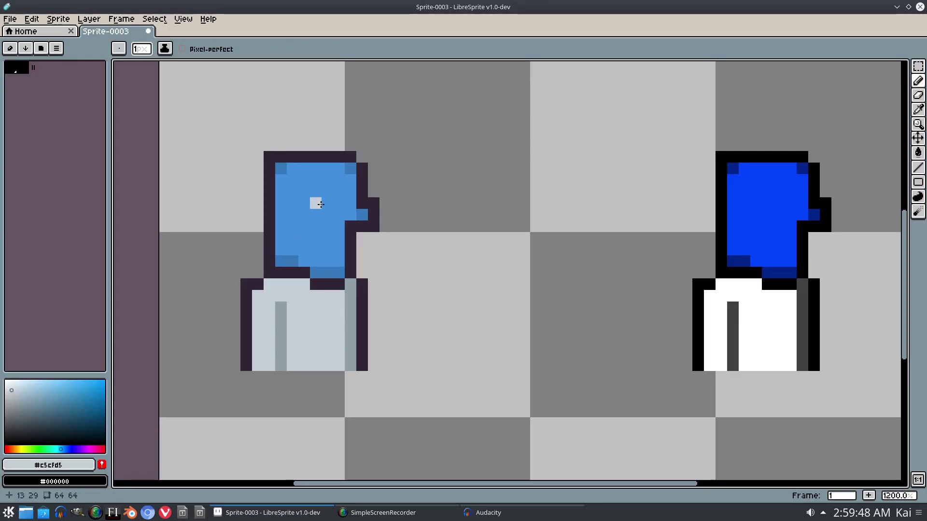
{"action": "left_click", "coordinate": [10, 385]}
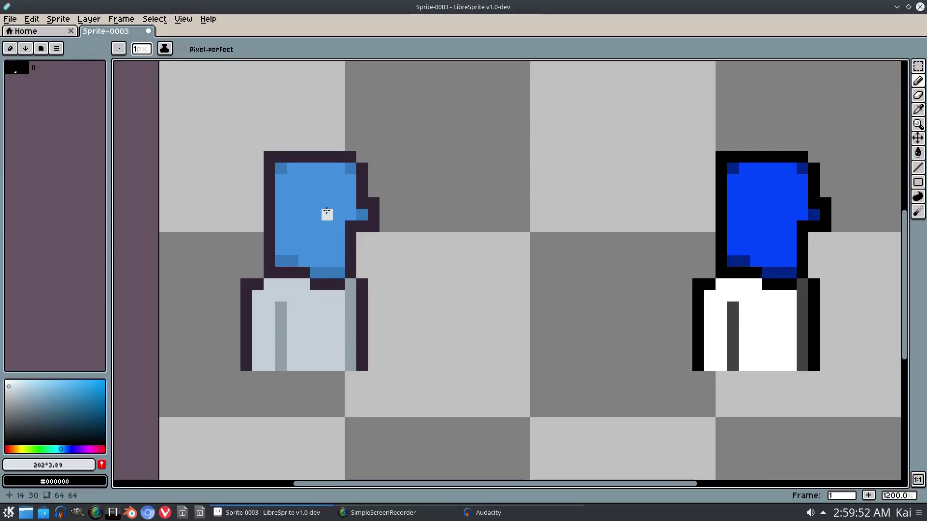
{"action": "left_click", "coordinate": [351, 203]}
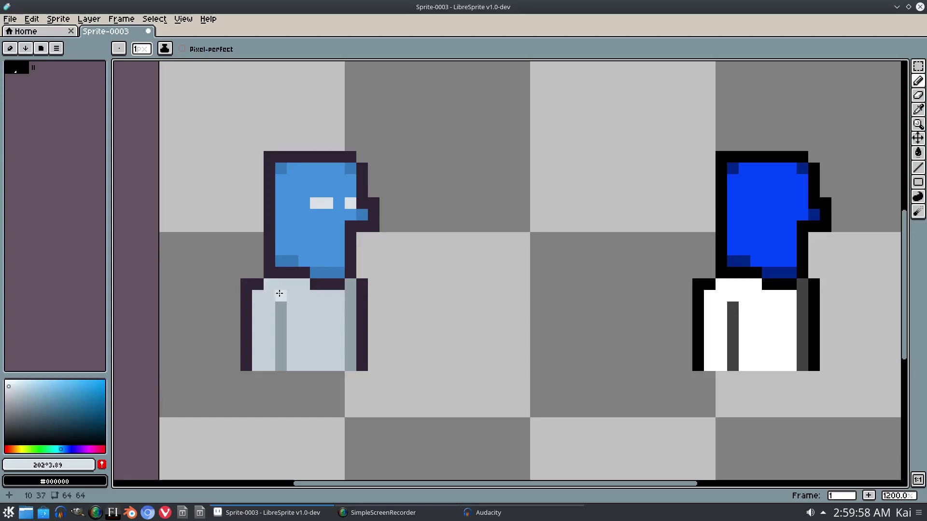
- Sample the dark purple outline colour (#302635) and paint the purple-outlined character's pupils with it
{"action": "key", "text": "p"}
{"action": "left_click", "coordinate": [505, 283]}
{"action": "key", "text": "i"}
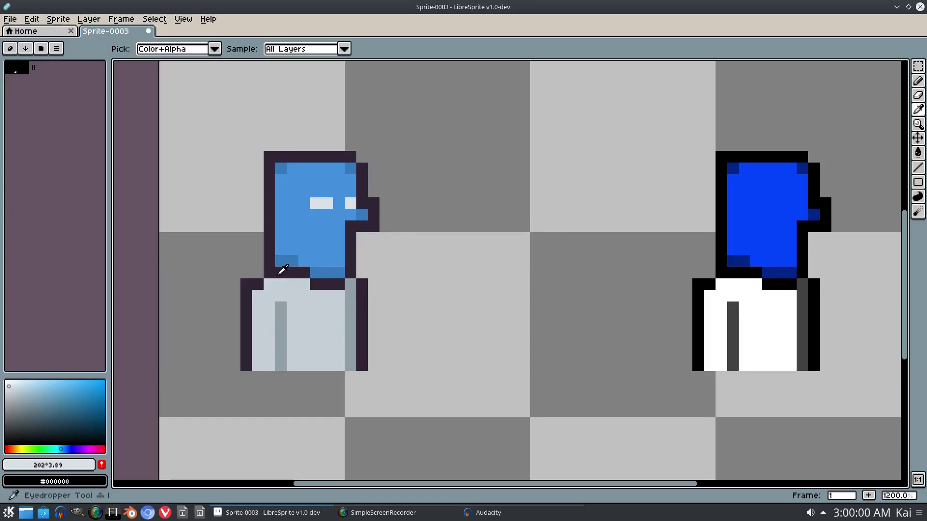
{"action": "left_click", "coordinate": [284, 272]}
{"action": "key", "text": "b"}
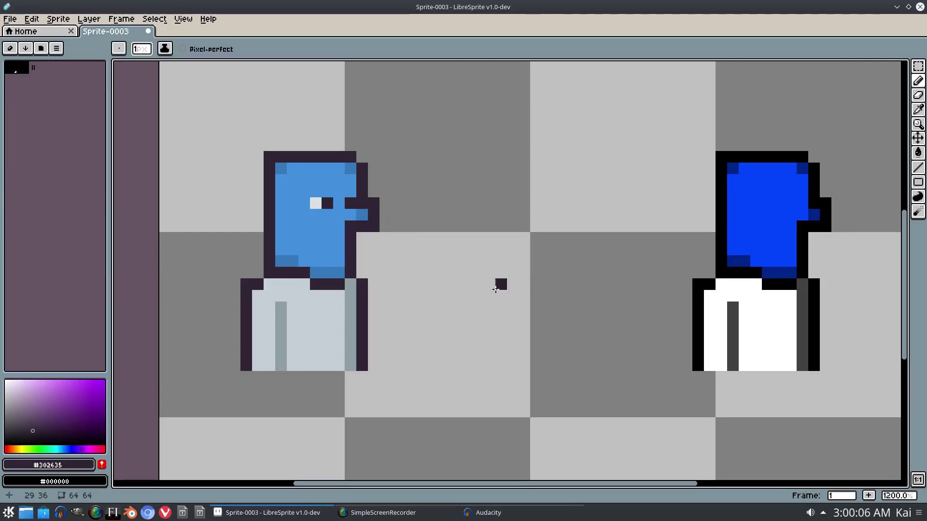
- Sample the off-white of the finished eye and paint the white pixel of the front eye above the nose tip
{"action": "key", "text": "p"}
{"action": "left_click", "coordinate": [500, 281]}
{"action": "key", "text": "i"}
{"action": "left_click", "coordinate": [317, 202]}
{"action": "key", "text": "b"}
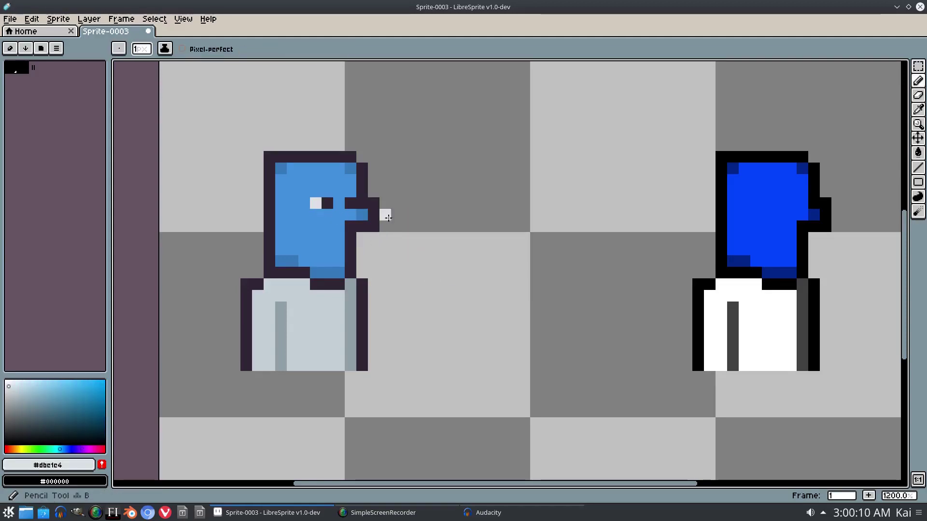
{"action": "left_click_drag", "start_coordinate": [397, 264], "coordinate": [351, 268]}
- Sample pure white (#FFFFFF) from the black-outlined character's torso and paint a white pixel for each of its eyes
{"action": "left_click_drag", "start_coordinate": [456, 248], "coordinate": [193, 248]}
{"action": "key", "text": "p"}
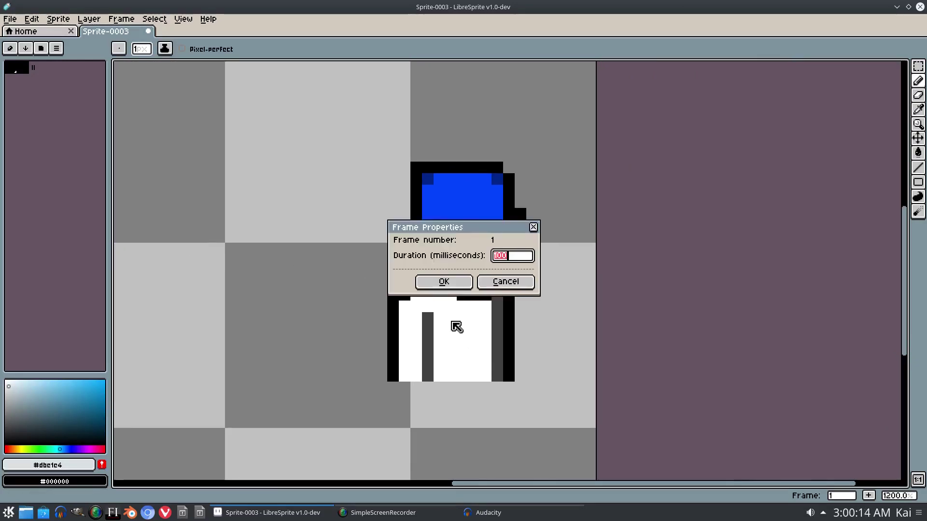
{"action": "left_click", "coordinate": [499, 283]}
{"action": "left_click", "coordinate": [475, 293]}
{"action": "key", "text": "ctrl+z"}
{"action": "key", "text": "i"}
{"action": "left_click", "coordinate": [440, 318]}
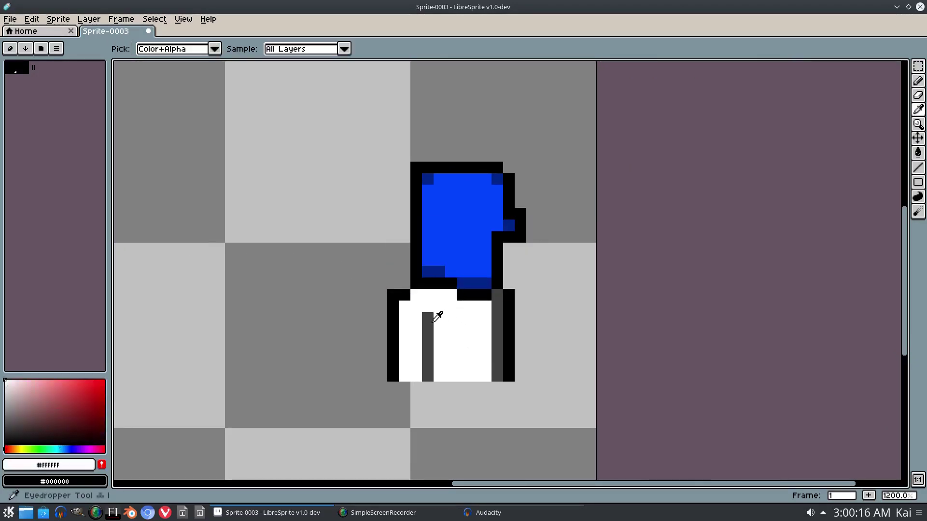
{"action": "key", "text": "b"}
{"action": "left_click_drag", "start_coordinate": [410, 242], "coordinate": [604, 252]}
{"action": "left_click", "coordinate": [676, 230]}
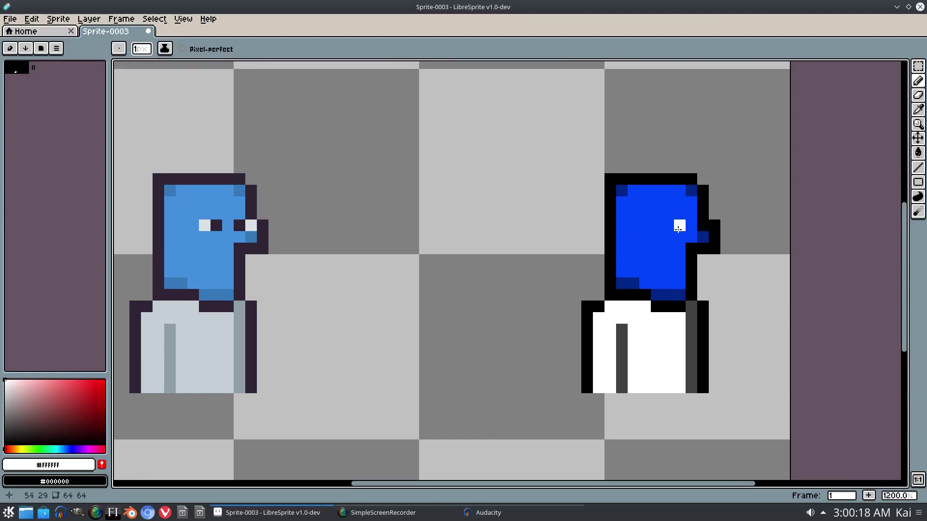
{"action": "left_click", "coordinate": [704, 230]}
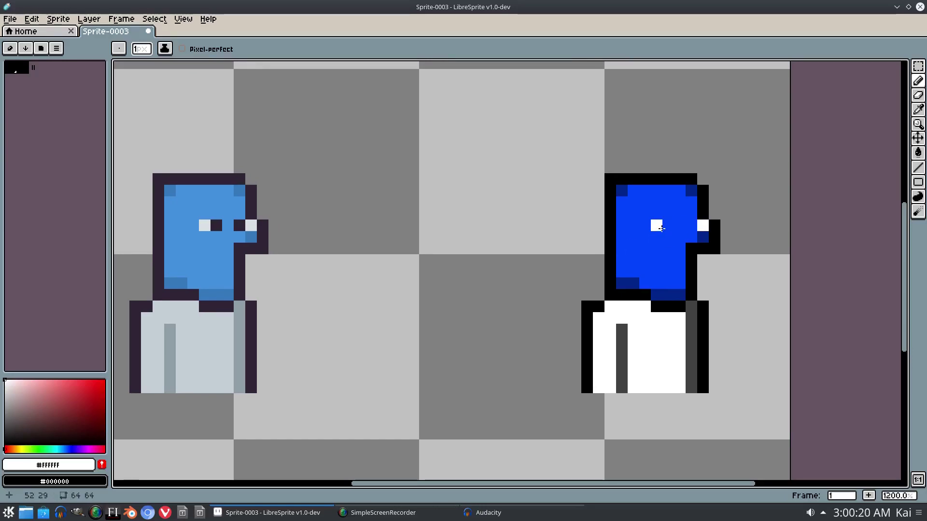
{"action": "left_click", "coordinate": [686, 263]}
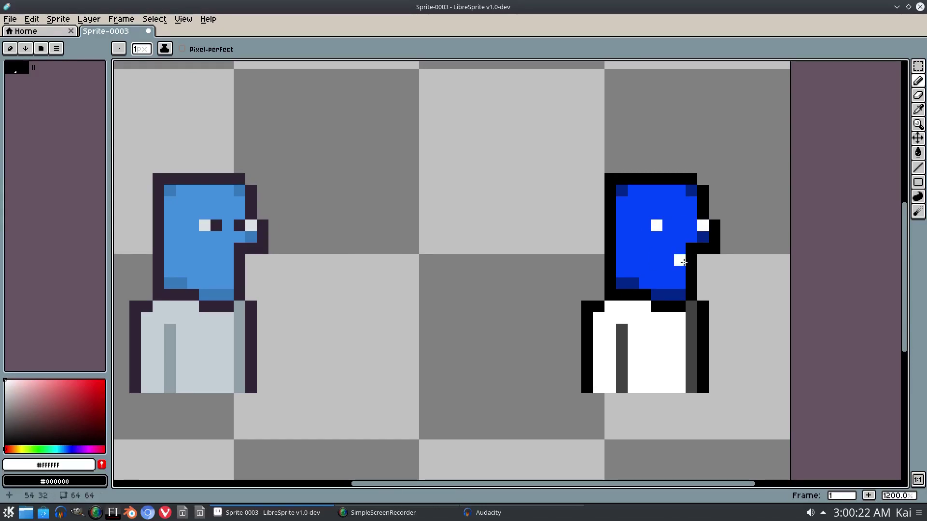
- Sample black (#000000) from the outline and paint both pupils of the black-outlined character
{"action": "key", "text": "p"}
{"action": "left_click", "coordinate": [505, 283]}
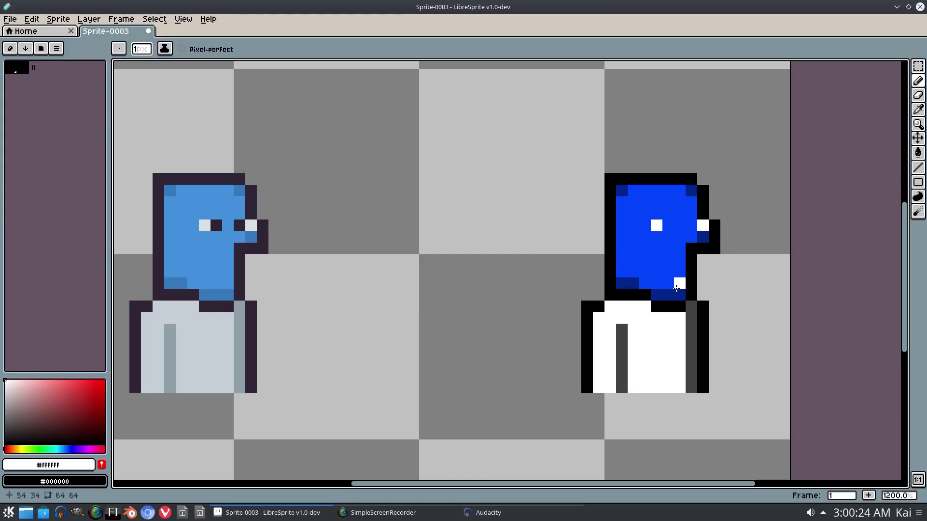
{"action": "key", "text": "i"}
{"action": "left_click", "coordinate": [715, 244]}
{"action": "key", "text": "b"}
{"action": "left_click", "coordinate": [694, 227]}
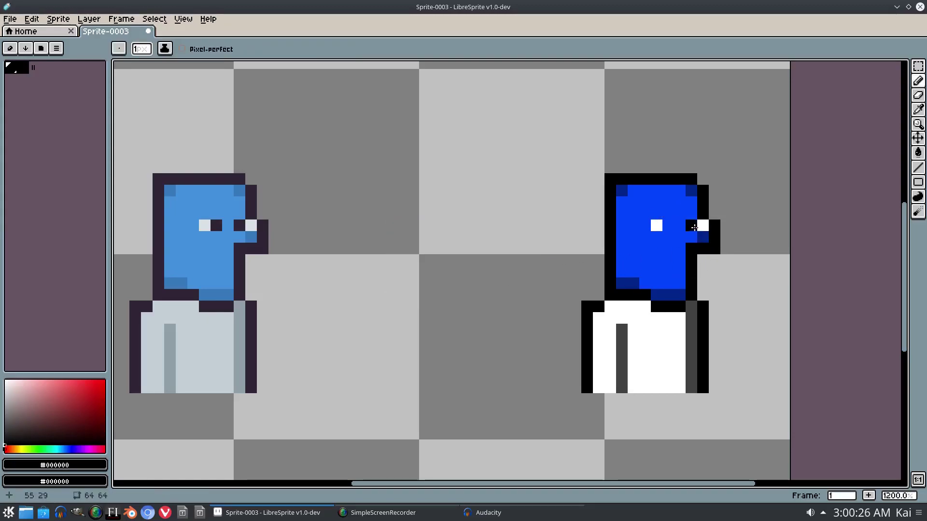
{"action": "left_click", "coordinate": [660, 225]}
- Compare the outlines, shading and eyes of the two finished characters at close and wide zoom
{"action": "left_click_drag", "start_coordinate": [408, 280], "coordinate": [490, 281]}
{"action": "left_click_drag", "start_coordinate": [717, 300], "coordinate": [406, 273]}
{"action": "left_click_drag", "start_coordinate": [458, 245], "coordinate": [487, 254]}
{"action": "scroll", "coordinate": [483, 256], "scroll_direction": "up", "scroll_amount": 1}
{"action": "left_click_drag", "start_coordinate": [244, 285], "coordinate": [790, 279]}
{"action": "left_click_drag", "start_coordinate": [694, 256], "coordinate": [587, 275]}
{"action": "left_click_drag", "start_coordinate": [423, 244], "coordinate": [354, 256]}
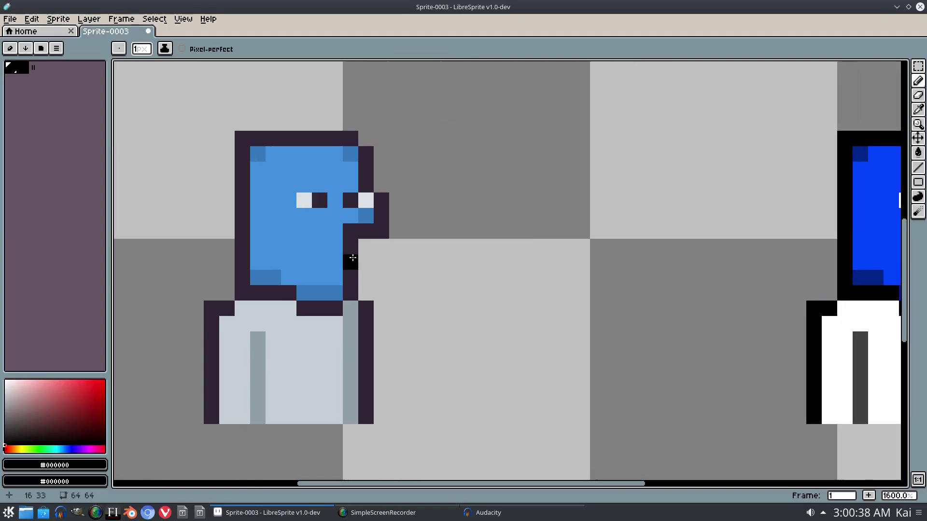
{"action": "left_click_drag", "start_coordinate": [544, 285], "coordinate": [459, 266]}
{"action": "scroll", "coordinate": [548, 265], "scroll_direction": "down", "scroll_amount": 1}
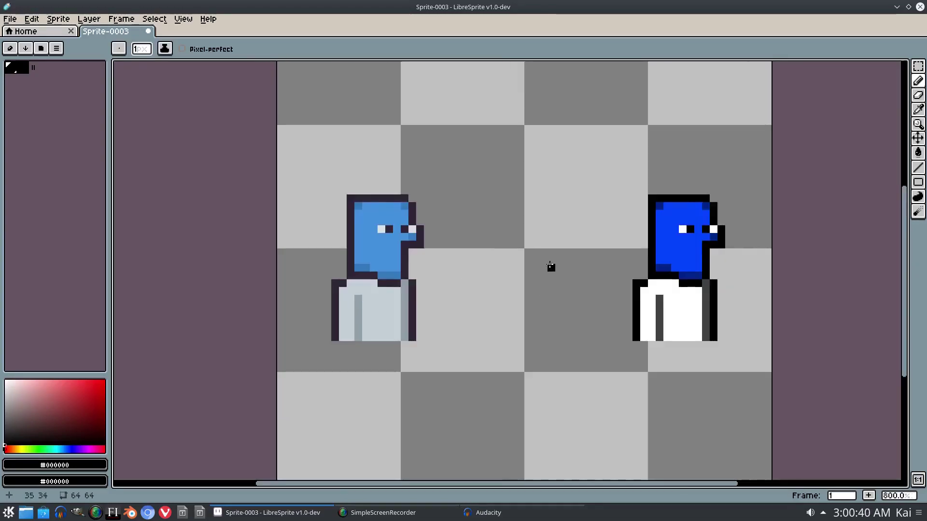
{"action": "left_click_drag", "start_coordinate": [550, 265], "coordinate": [473, 258]}
{"action": "left_click_drag", "start_coordinate": [427, 301], "coordinate": [418, 297]}
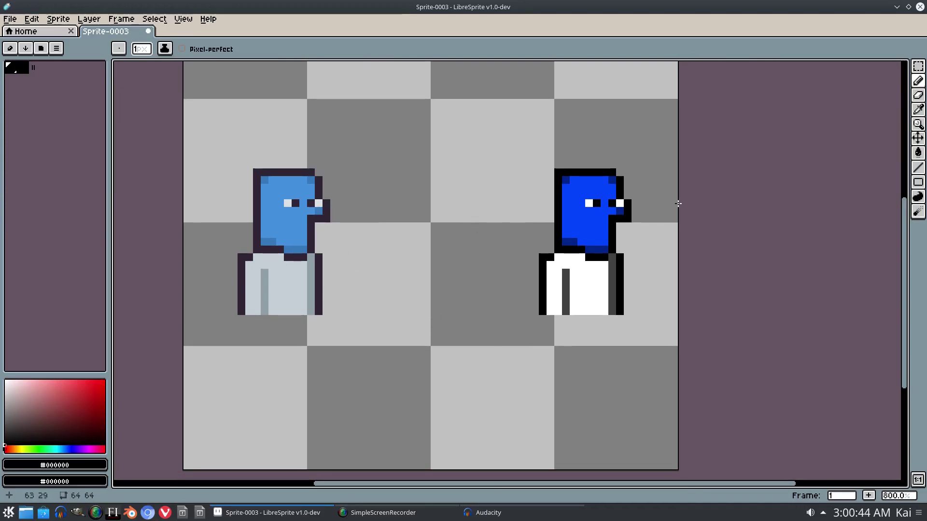
{"action": "left_click_drag", "start_coordinate": [644, 319], "coordinate": [676, 304]}
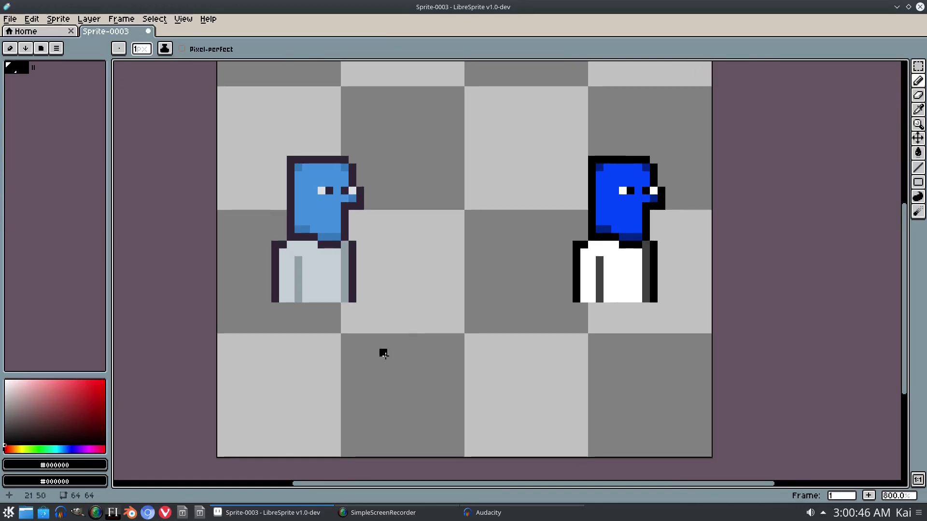
- Sample the dark grey torso shading of the black-outlined character, lighten it to 41% brightness and refill both shading stripes
{"action": "key", "text": "p"}
{"action": "left_click", "coordinate": [493, 285]}
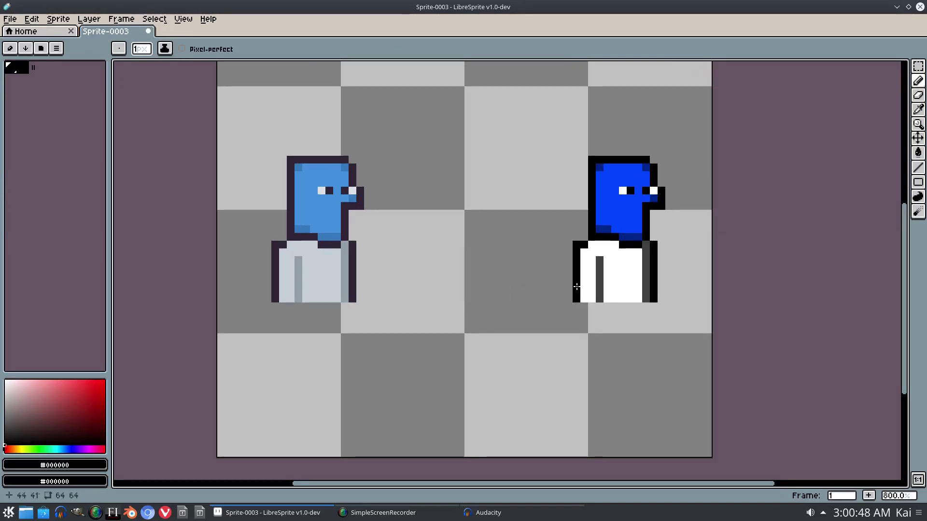
{"action": "key", "text": "i"}
{"action": "left_click", "coordinate": [622, 277]}
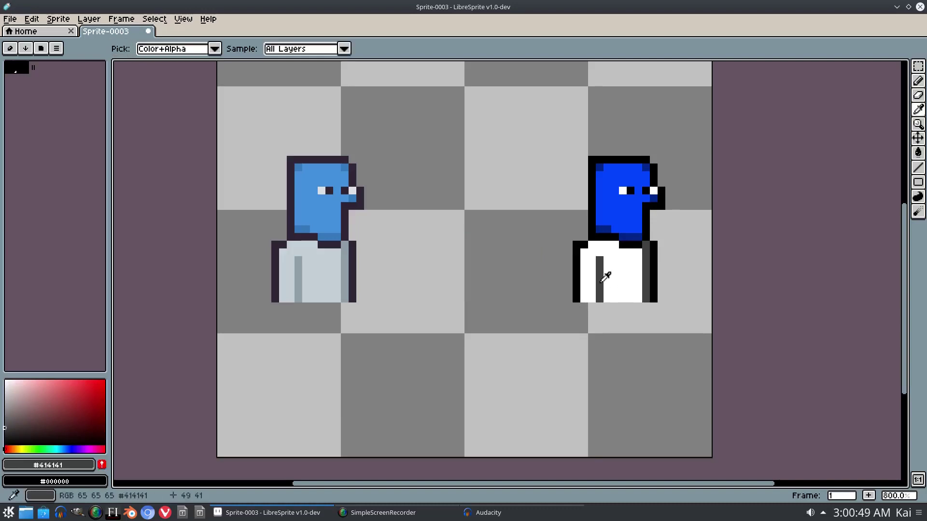
{"action": "left_click", "coordinate": [8, 425]}
{"action": "left_click", "coordinate": [5, 418]}
{"action": "key", "text": "g"}
{"action": "left_click", "coordinate": [603, 268]}
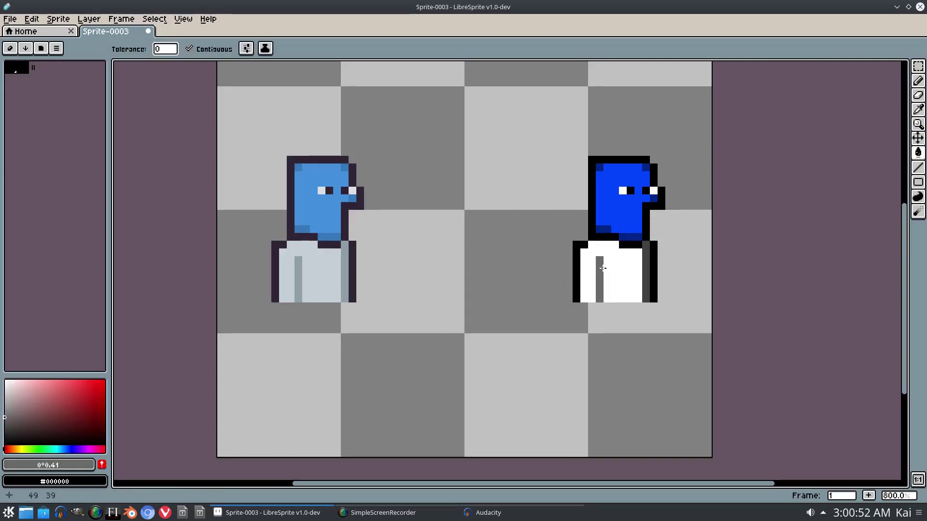
{"action": "left_click", "coordinate": [647, 259]}
- Choose a muted red (hue 0°, saturation 69, brightness 76) and paint a solid round blob between the two characters
{"action": "scroll", "coordinate": [490, 389], "scroll_direction": "up", "scroll_amount": 3}
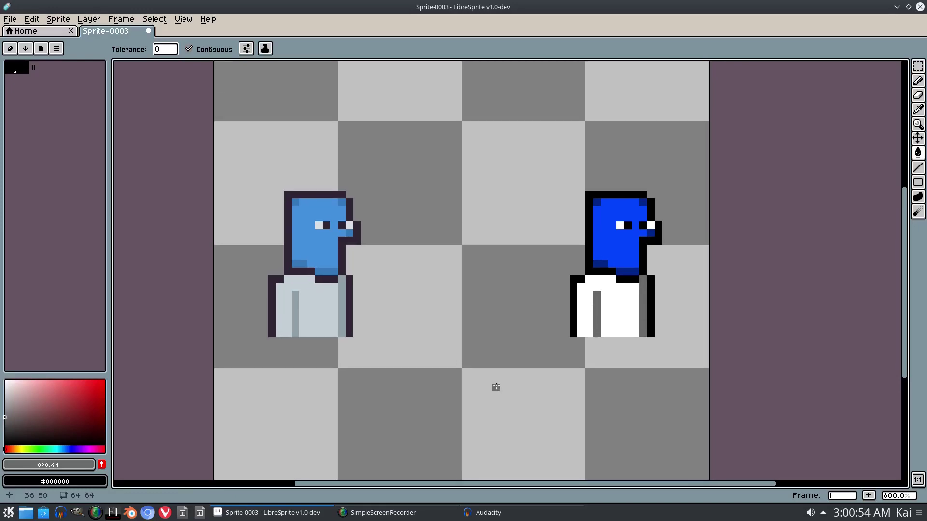
{"action": "left_click_drag", "start_coordinate": [491, 386], "coordinate": [485, 392]}
{"action": "left_click_drag", "start_coordinate": [473, 317], "coordinate": [470, 304]}
{"action": "left_click_drag", "start_coordinate": [71, 417], "coordinate": [180, 355]}
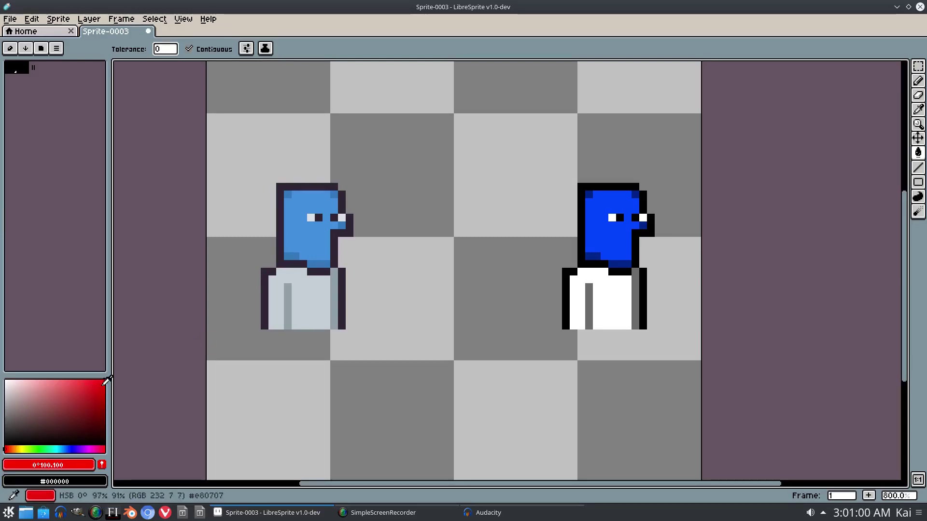
{"action": "left_click_drag", "start_coordinate": [107, 381], "coordinate": [116, 399]}
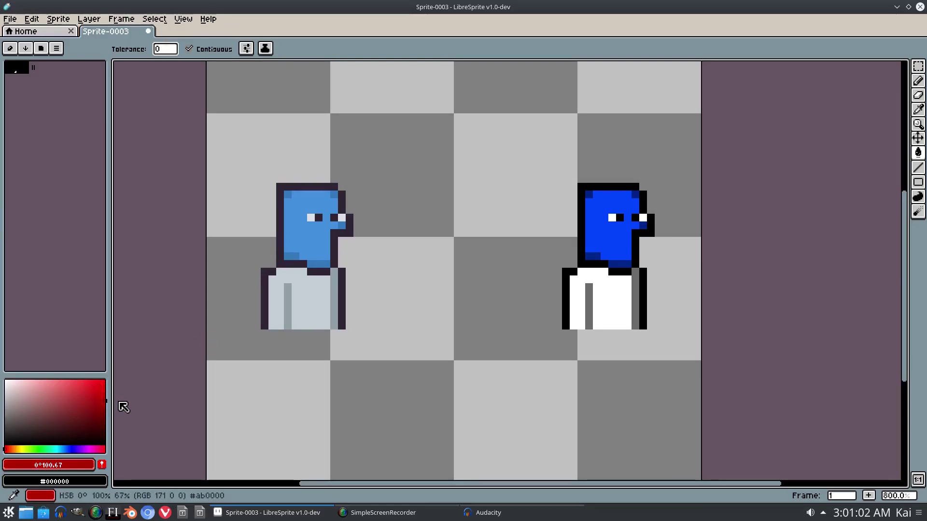
{"action": "left_click_drag", "start_coordinate": [101, 395], "coordinate": [74, 395]}
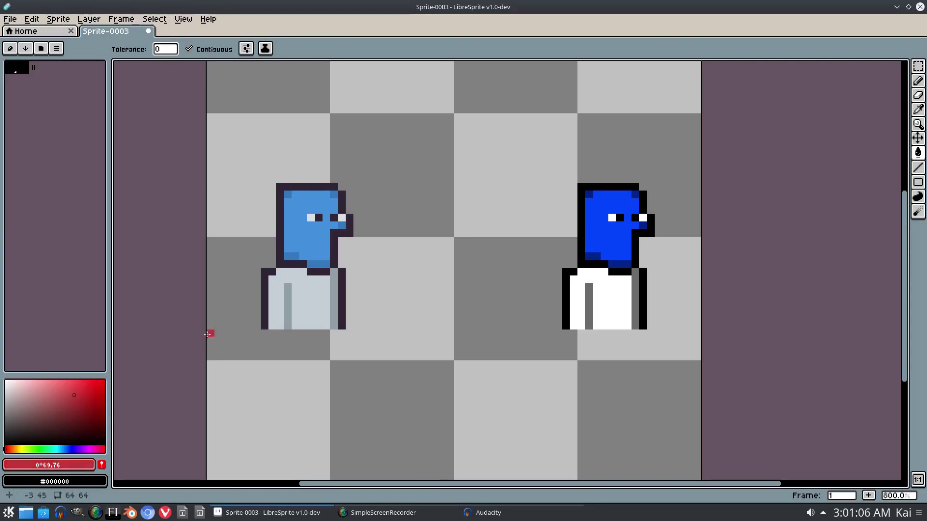
{"action": "key", "text": "b"}
{"action": "mouse_move", "coordinate": [419, 263]}
{"action": "left_mouse_down"}
{"action": "mouse_move", "coordinate": [411, 282]}
{"action": "mouse_move", "coordinate": [454, 225]}
{"action": "mouse_move", "coordinate": [432, 304]}
{"action": "mouse_move", "coordinate": [467, 248]}
{"action": "mouse_move", "coordinate": [450, 302]}
{"action": "mouse_move", "coordinate": [485, 264]}
{"action": "mouse_move", "coordinate": [443, 301]}
{"action": "left_mouse_up"}
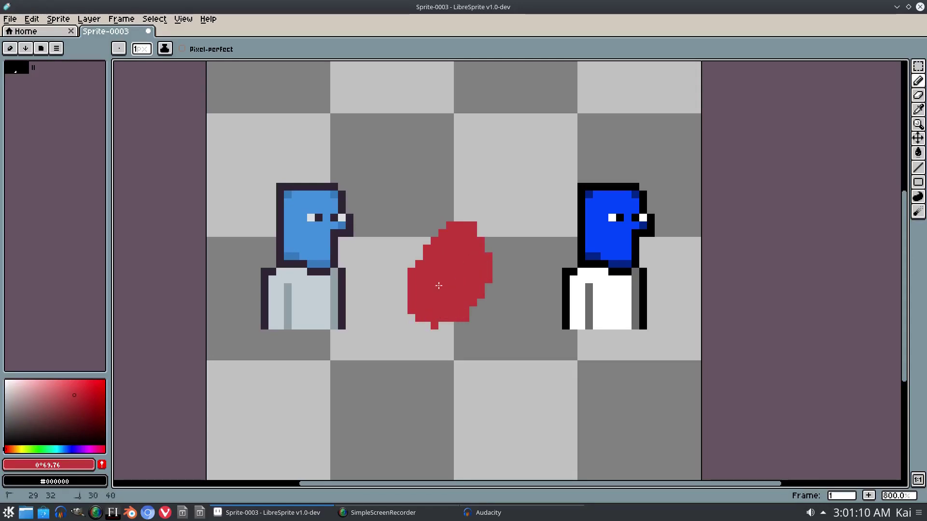
- Choose a fully saturated red (hue 0°, saturation 100, brightness 100) and paint it over the upper-left part of the muted red blob
{"action": "left_click_drag", "start_coordinate": [75, 388], "coordinate": [106, 380]}
{"action": "mouse_move", "coordinate": [449, 225]}
{"action": "left_mouse_down"}
{"action": "mouse_move", "coordinate": [436, 233]}
{"action": "mouse_move", "coordinate": [443, 226]}
{"action": "left_mouse_up"}
{"action": "mouse_move", "coordinate": [406, 284]}
{"action": "left_mouse_down"}
{"action": "mouse_move", "coordinate": [438, 268]}
{"action": "mouse_move", "coordinate": [407, 295]}
{"action": "mouse_move", "coordinate": [395, 249]}
{"action": "left_mouse_up"}
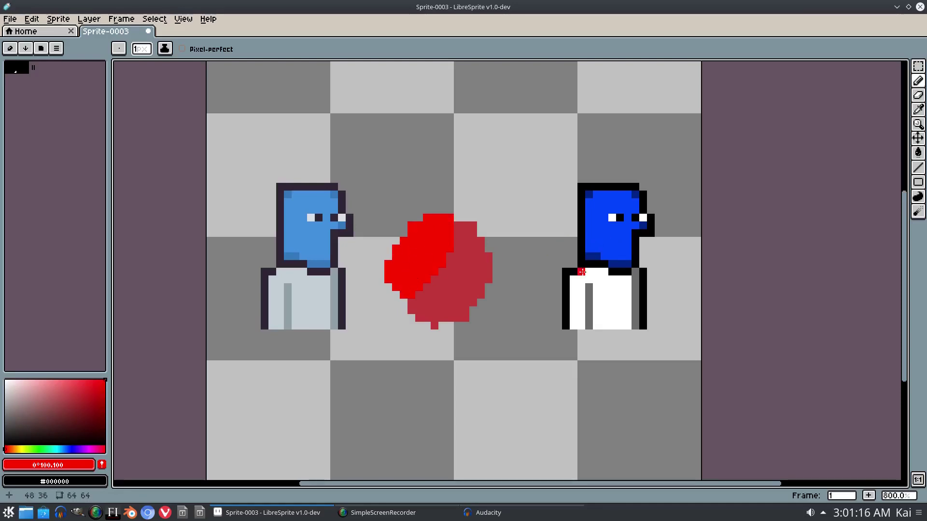
- Erase the stray pixel below the two-tone red blob and trim the protruding pixels along its upper and left edges
{"action": "scroll", "coordinate": [536, 327], "scroll_direction": "up", "scroll_amount": 1}
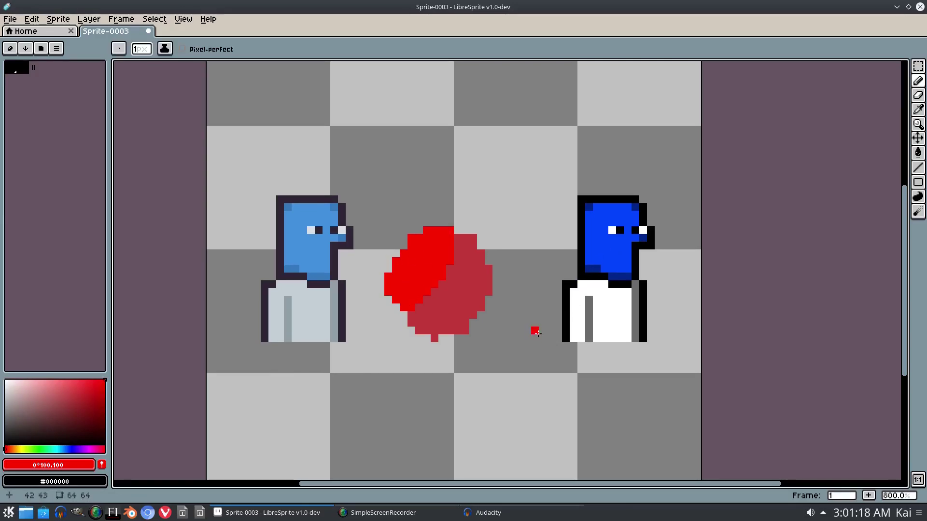
{"action": "scroll", "coordinate": [540, 328], "scroll_direction": "down", "scroll_amount": 1}
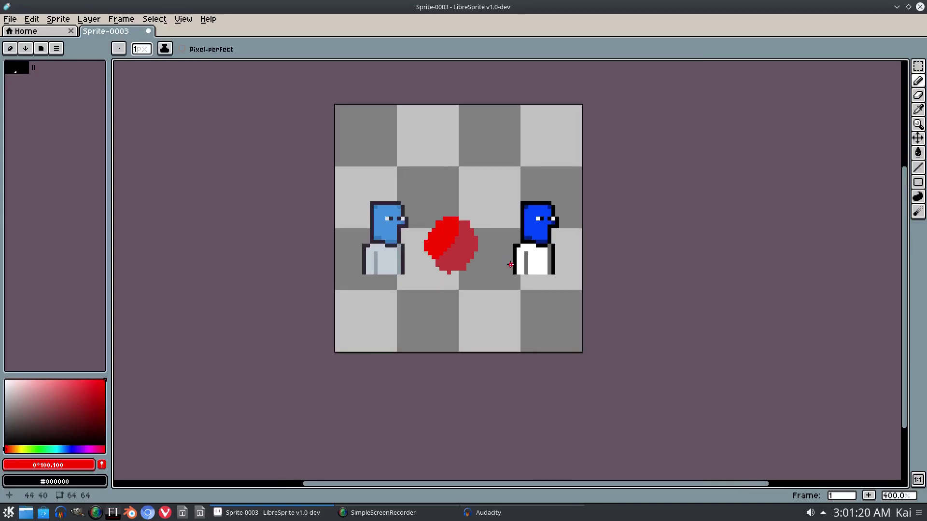
{"action": "scroll", "coordinate": [526, 276], "scroll_direction": "down", "scroll_amount": 2}
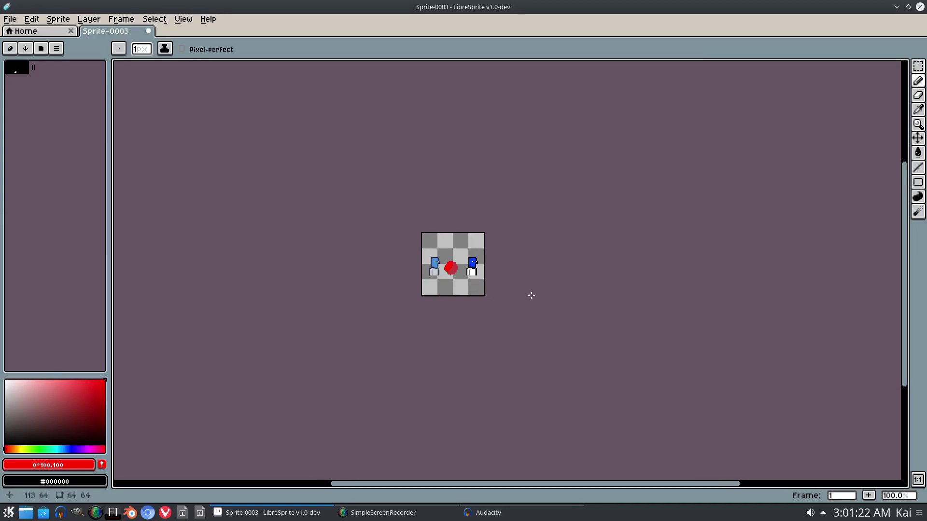
{"action": "left_click_drag", "start_coordinate": [544, 296], "coordinate": [592, 296]}
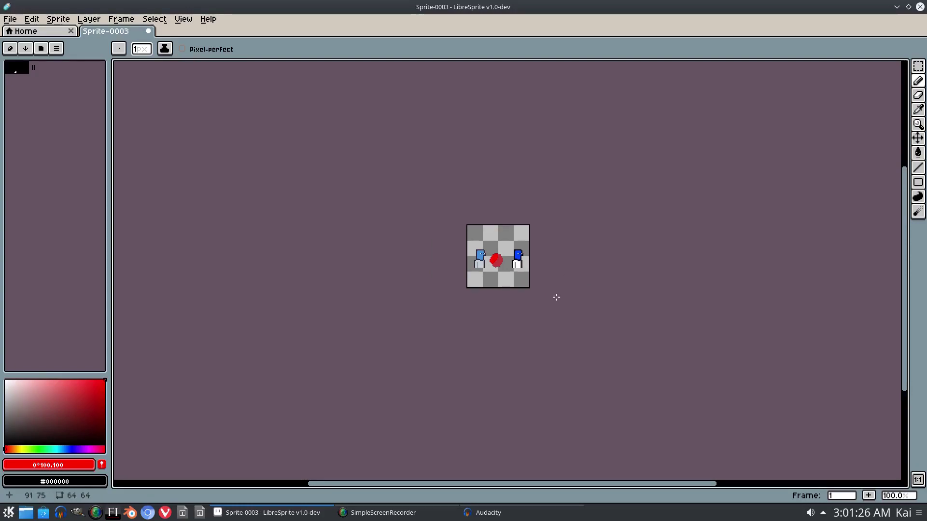
{"action": "scroll", "coordinate": [555, 299], "scroll_direction": "up", "scroll_amount": 4}
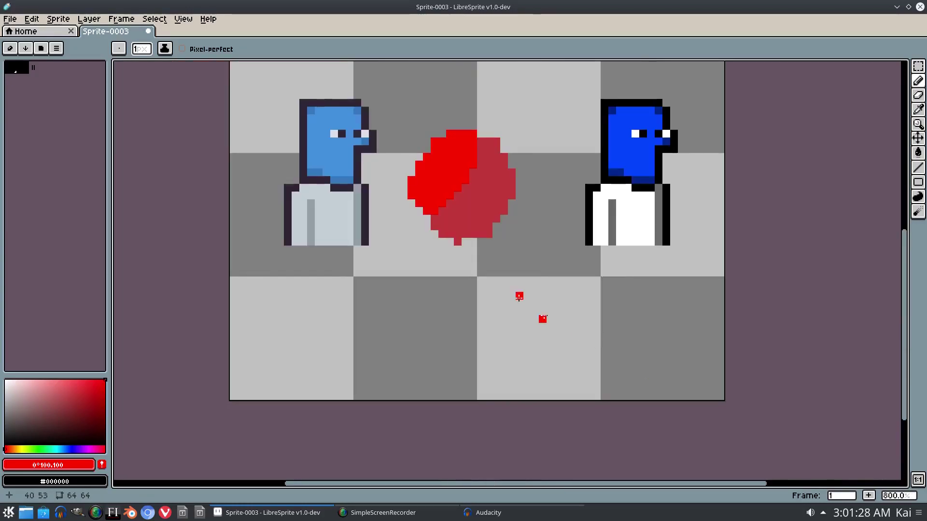
{"action": "mouse_move", "coordinate": [457, 229]}
{"action": "left_mouse_down"}
{"action": "mouse_move", "coordinate": [439, 331]}
{"action": "mouse_move", "coordinate": [457, 303]}
{"action": "left_mouse_up"}
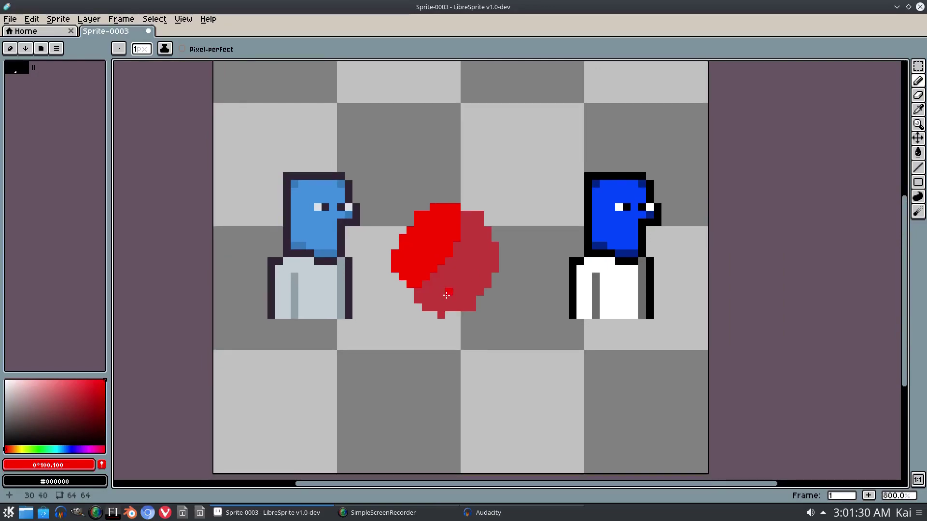
{"action": "key", "text": "e"}
{"action": "left_click", "coordinate": [441, 314]}
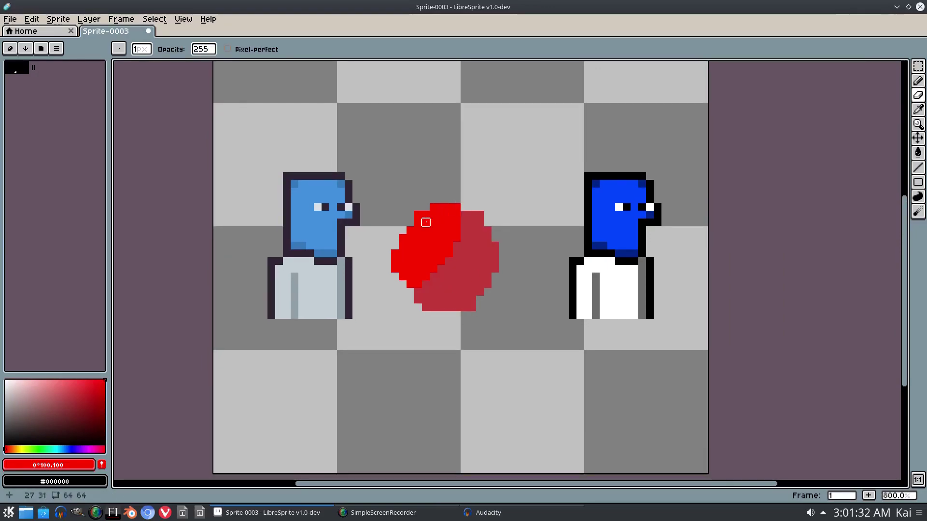
{"action": "left_click_drag", "start_coordinate": [395, 253], "coordinate": [395, 269]}
{"action": "left_click_drag", "start_coordinate": [426, 207], "coordinate": [478, 198]}
{"action": "left_click", "coordinate": [441, 207]}
{"action": "left_click", "coordinate": [449, 206]}
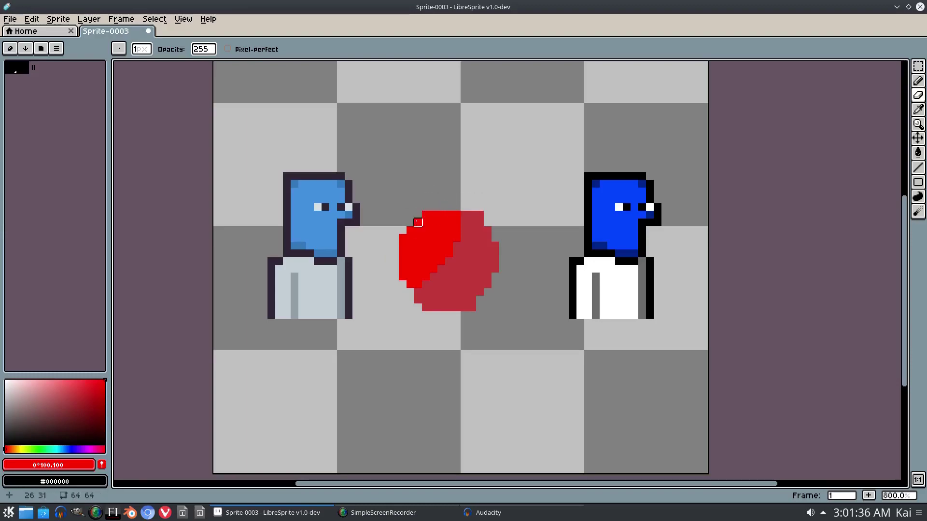
{"action": "left_click_drag", "start_coordinate": [402, 231], "coordinate": [402, 292]}
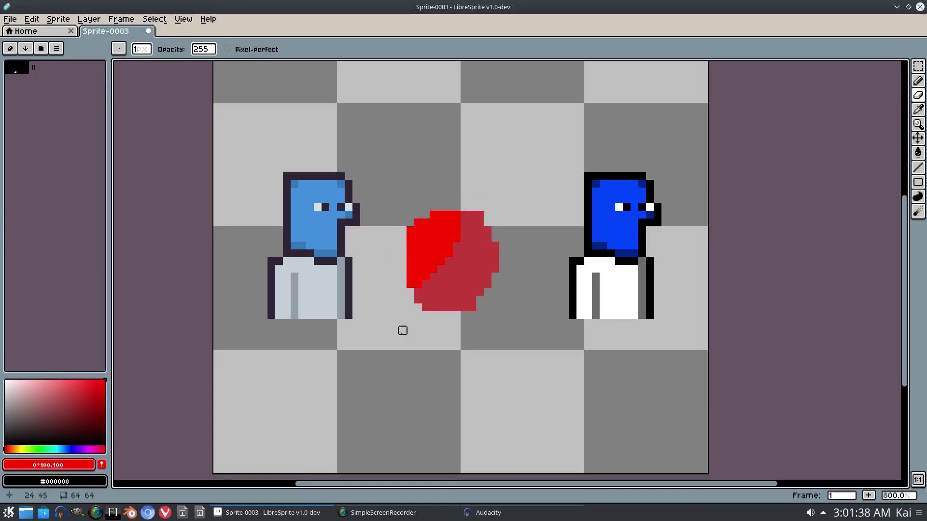